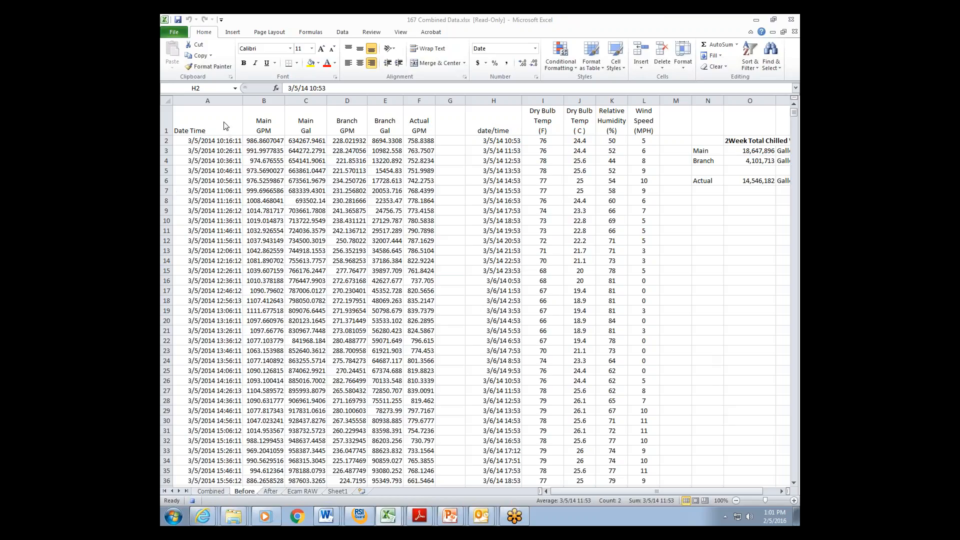
# Step: Examine the flow readings in columns A to F and the weather readings in columns H to L of the Before sheet
pyautogui.click(241, 133)
pyautogui.moveTo(240, 133); pyautogui.dragTo(416, 294)
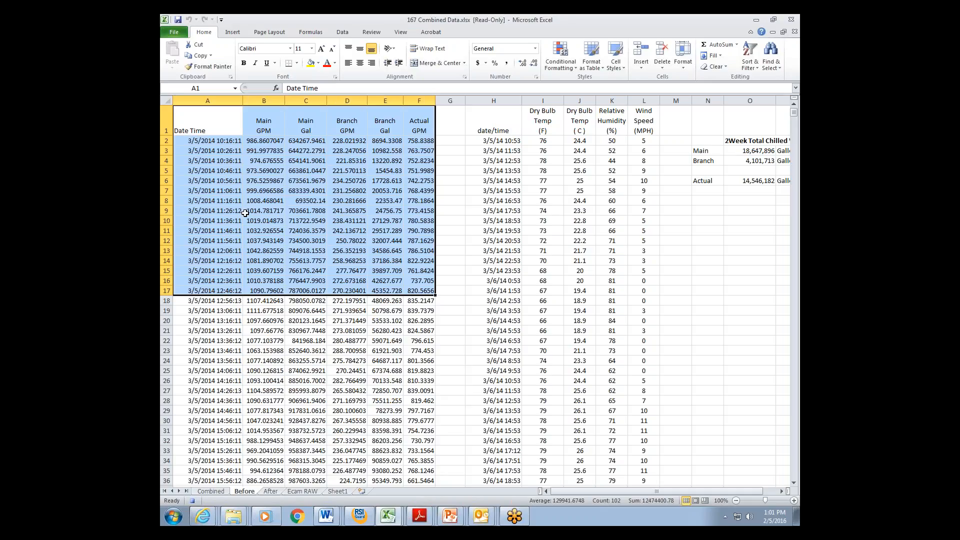
pyautogui.moveTo(520, 126); pyautogui.dragTo(642, 170)
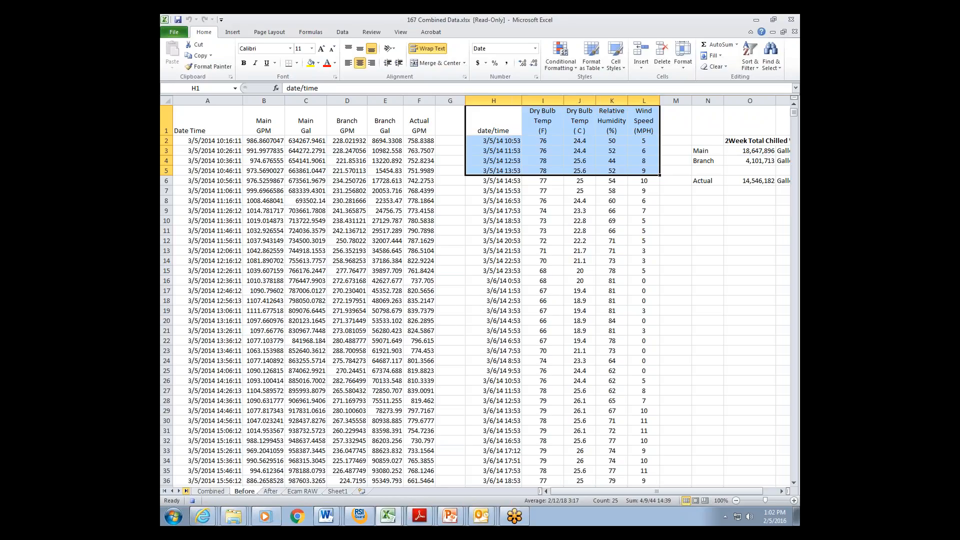
# Step: Open flow.csv from the resample-example folder and fit the Date Time column's width to its contents
pyautogui.rightClick(234, 516)
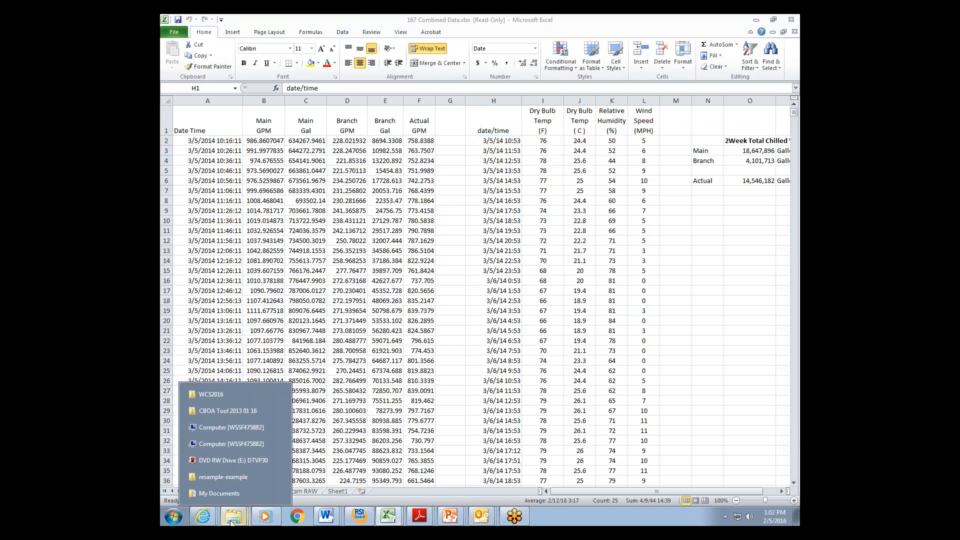
pyautogui.click(228, 479)
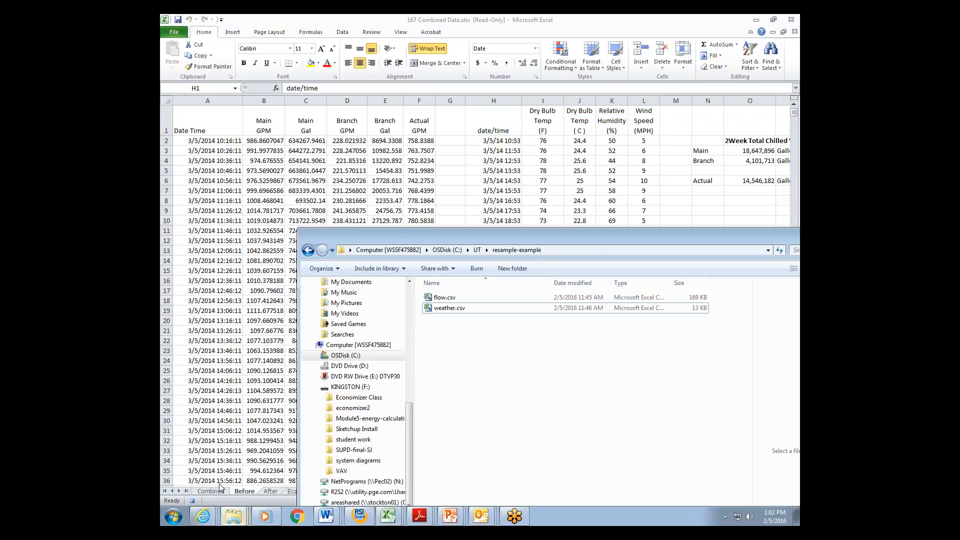
pyautogui.doubleClick(446, 299)
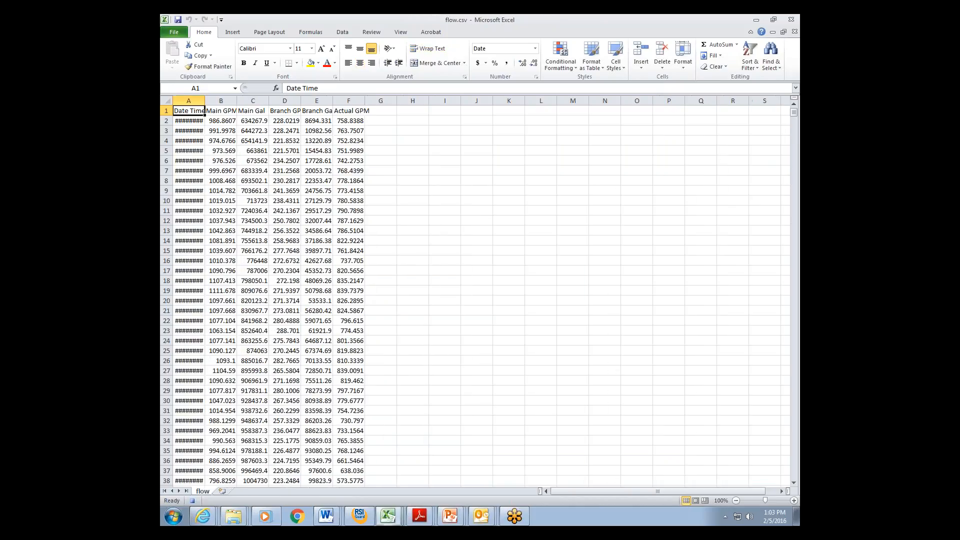
pyautogui.doubleClick(205, 101)
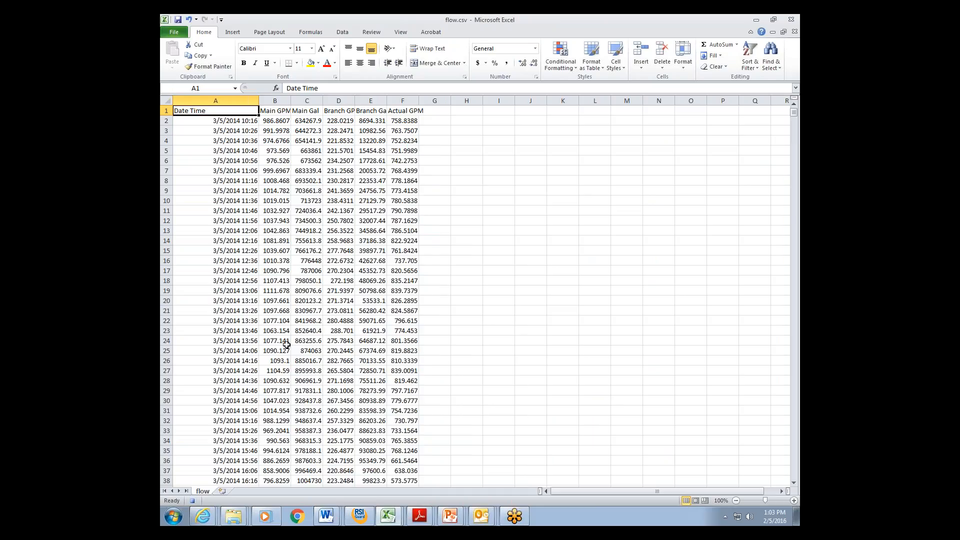
# Step: Open weather.csv from the resample-example folder and fit the date/time column's width to its contents
pyautogui.rightClick(235, 518)
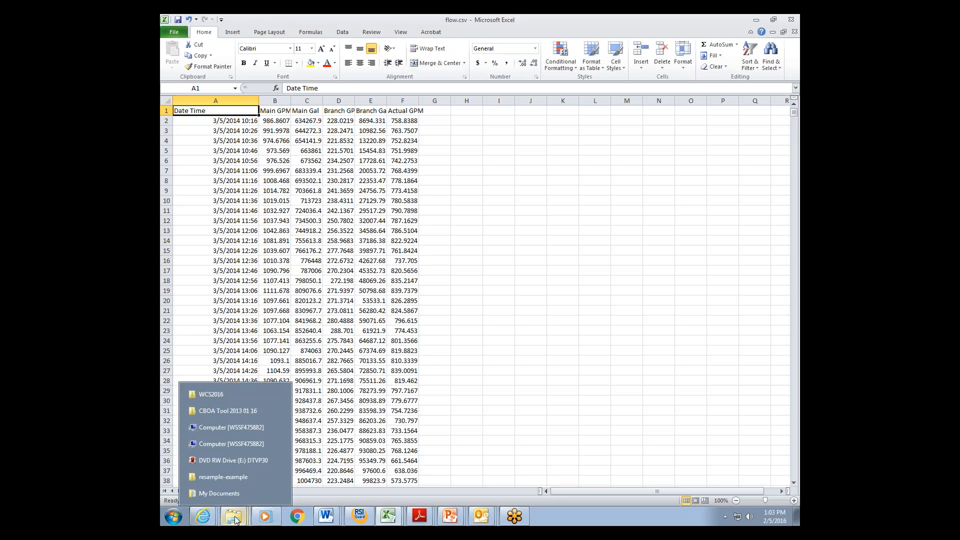
pyautogui.click(226, 476)
pyautogui.click(450, 308)
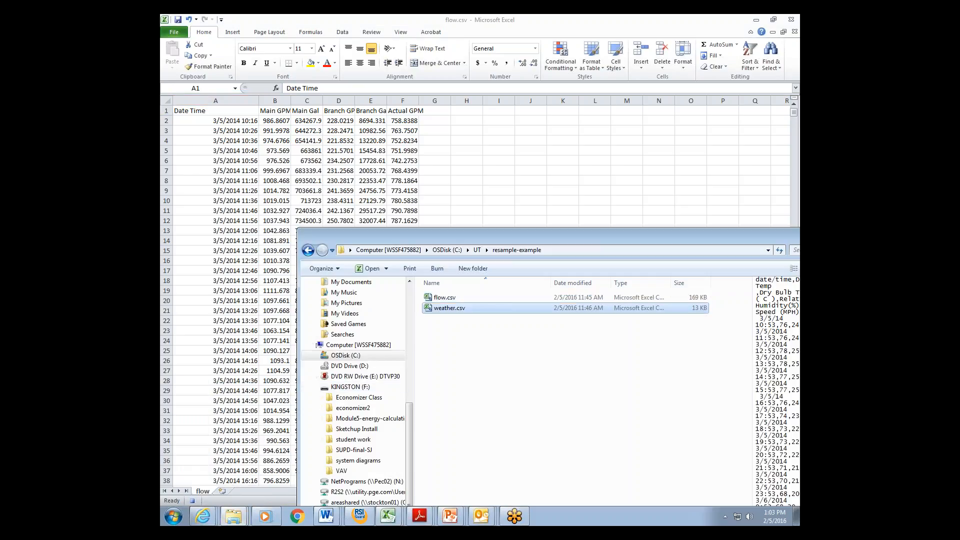
pyautogui.doubleClick(450, 308)
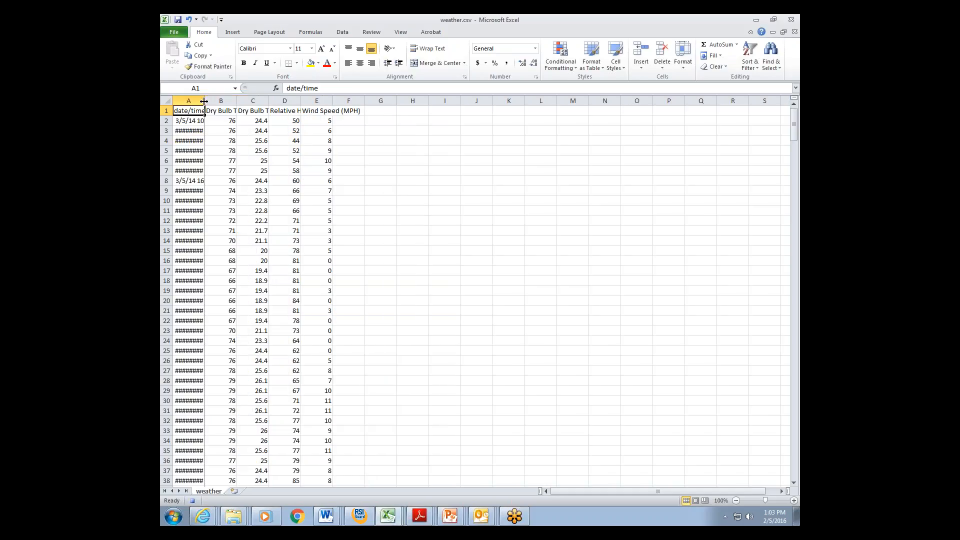
pyautogui.doubleClick(204, 101)
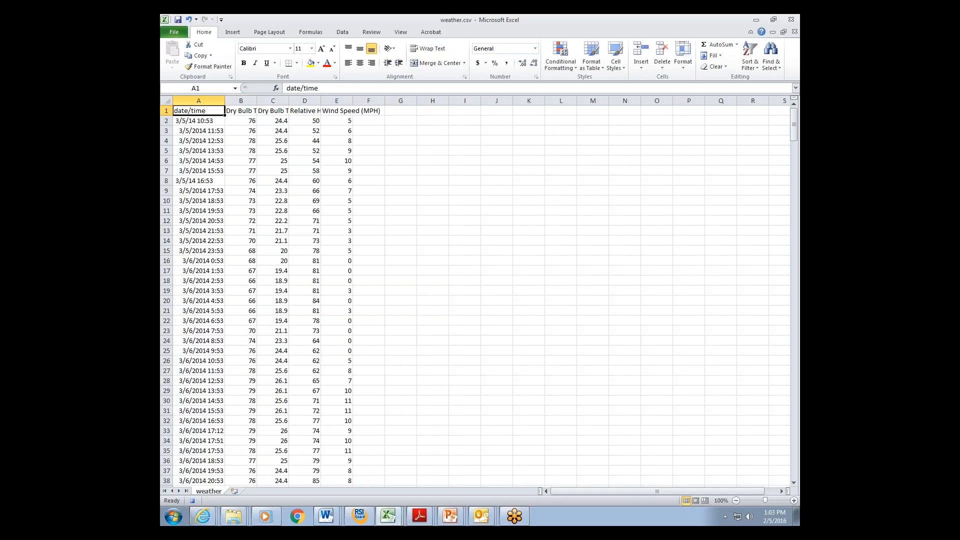
# Step: Return to flow.csv, then launch Universal Translator 3 and maximize its window
pyautogui.click(390, 517)
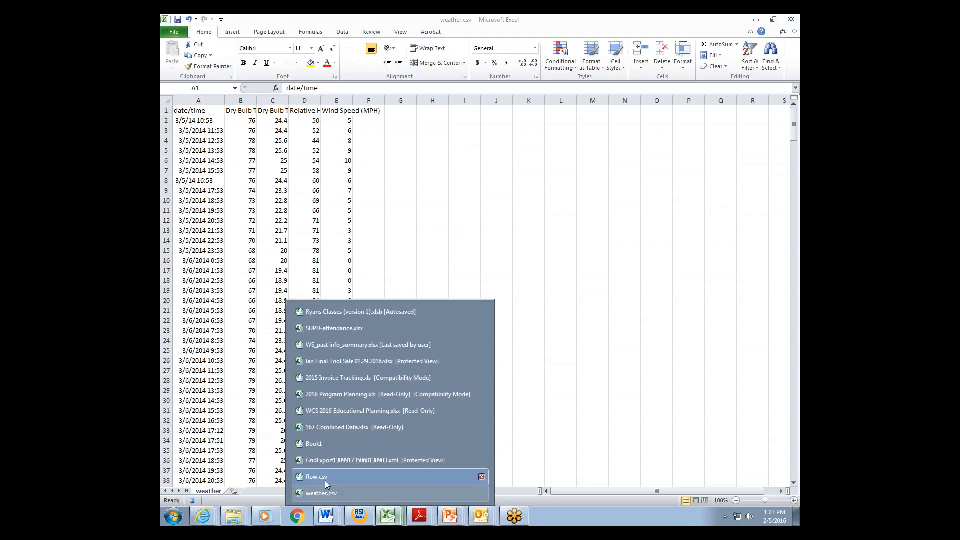
pyautogui.click(325, 477)
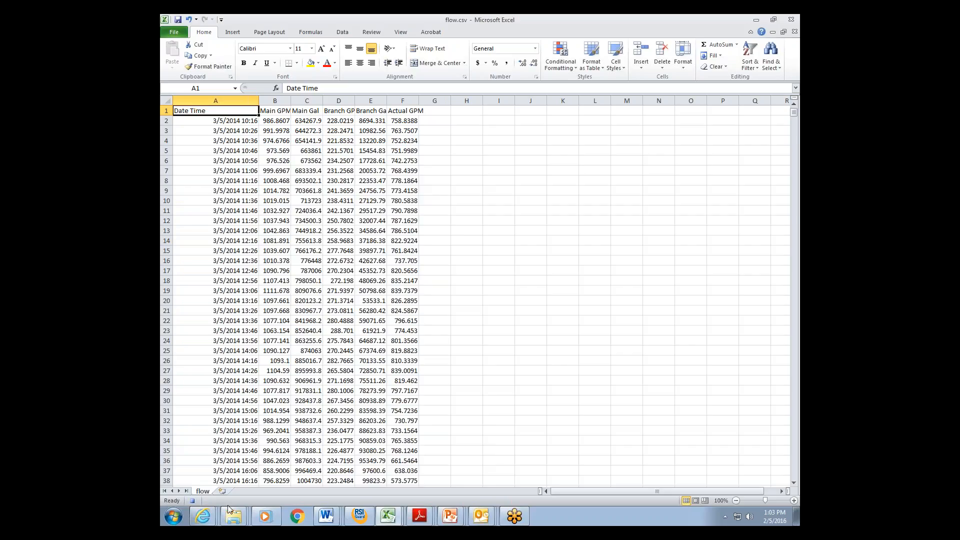
pyautogui.click(174, 517)
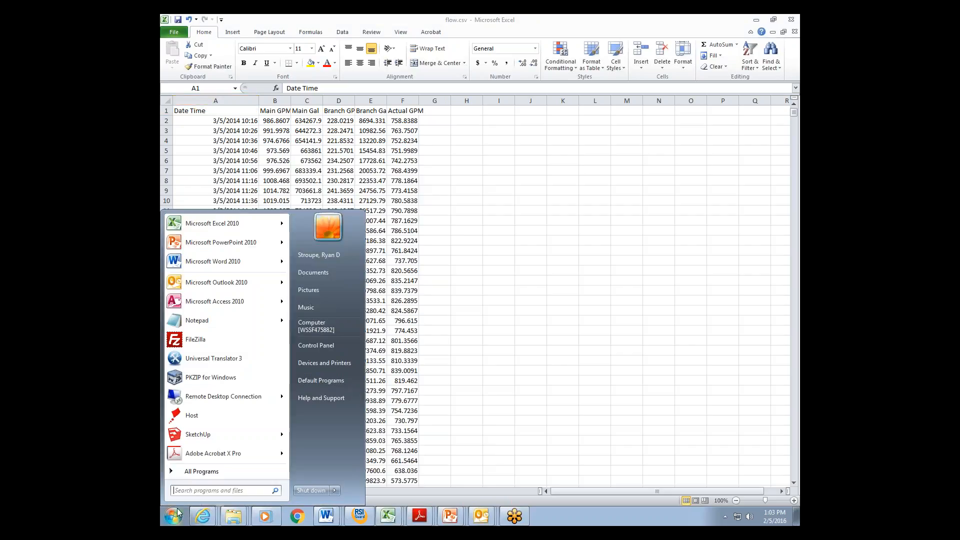
pyautogui.click(207, 360)
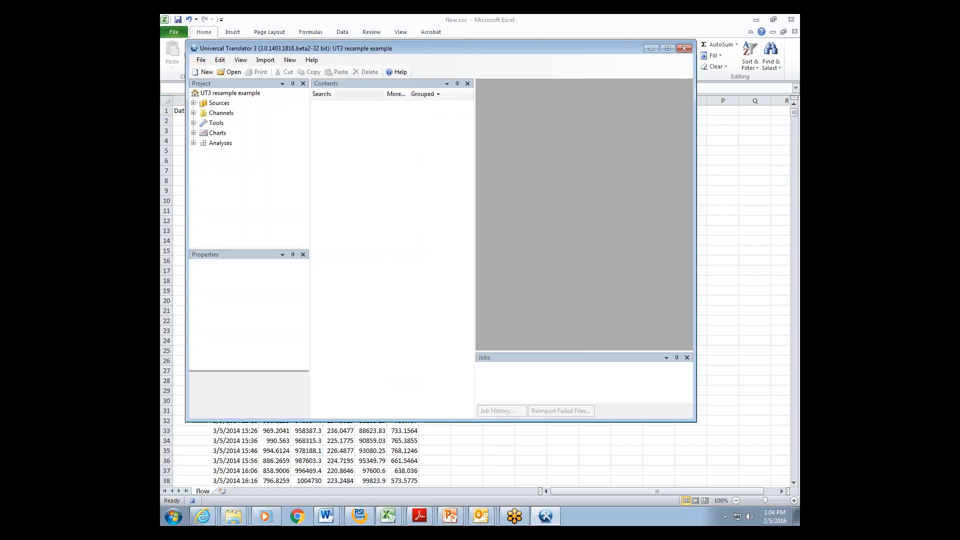
pyautogui.rightClick(232, 521)
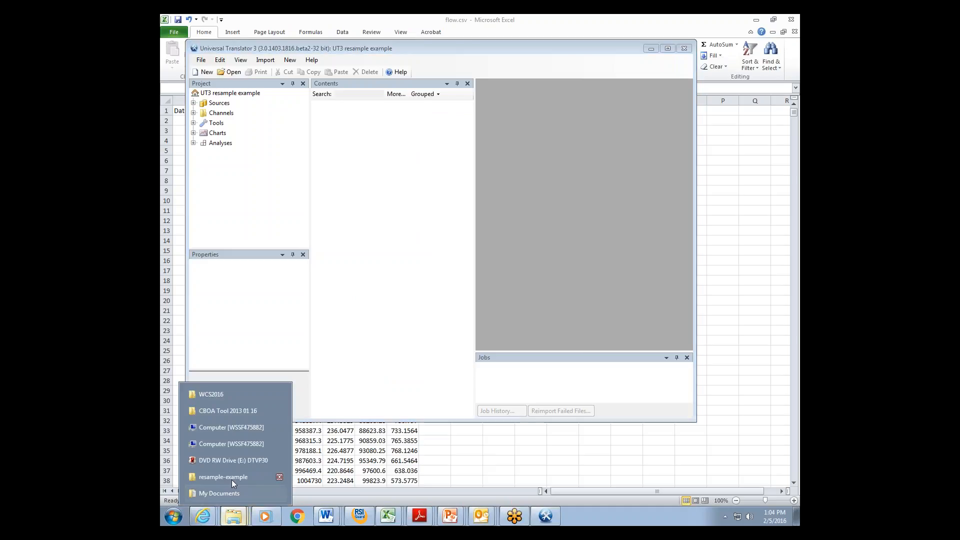
pyautogui.click(232, 479)
pyautogui.moveTo(495, 234); pyautogui.dragTo(542, 185)
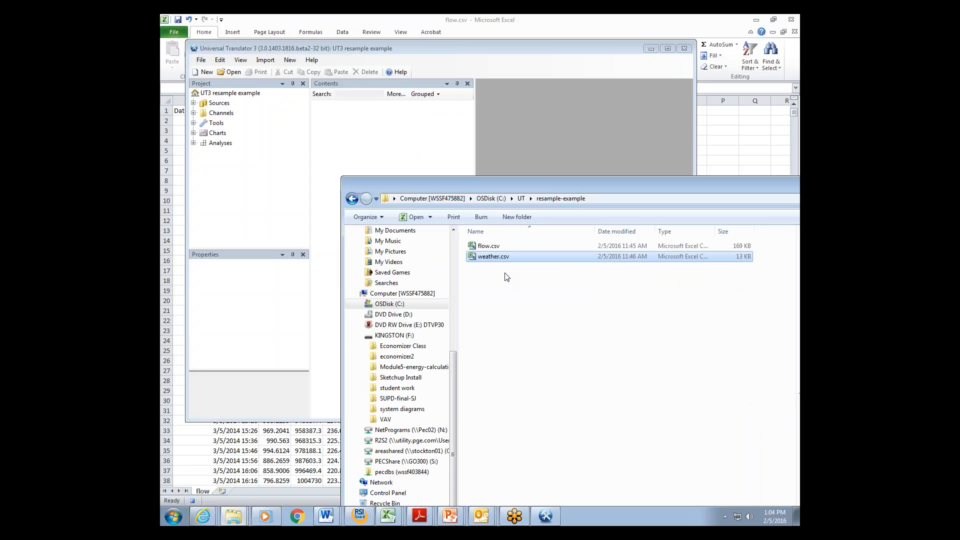
pyautogui.click(414, 48)
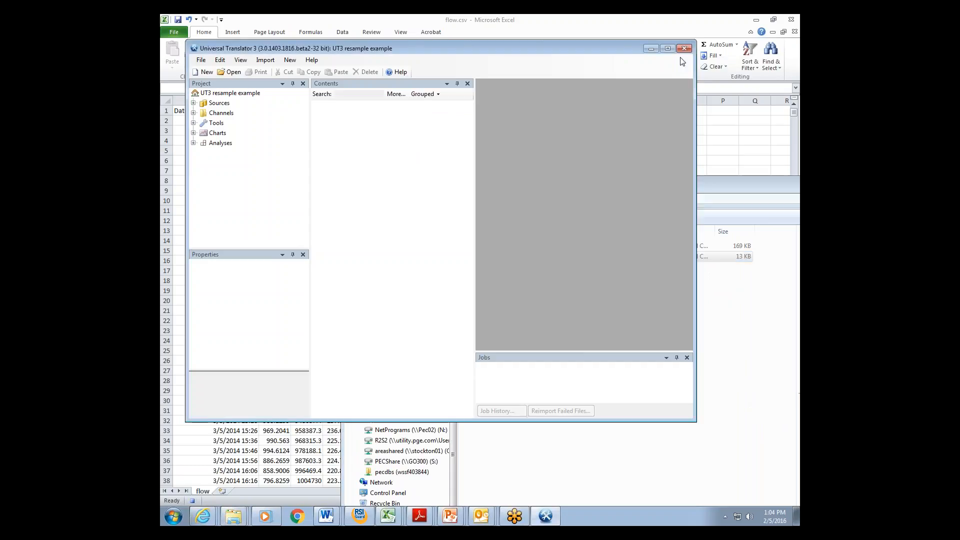
pyautogui.click(668, 48)
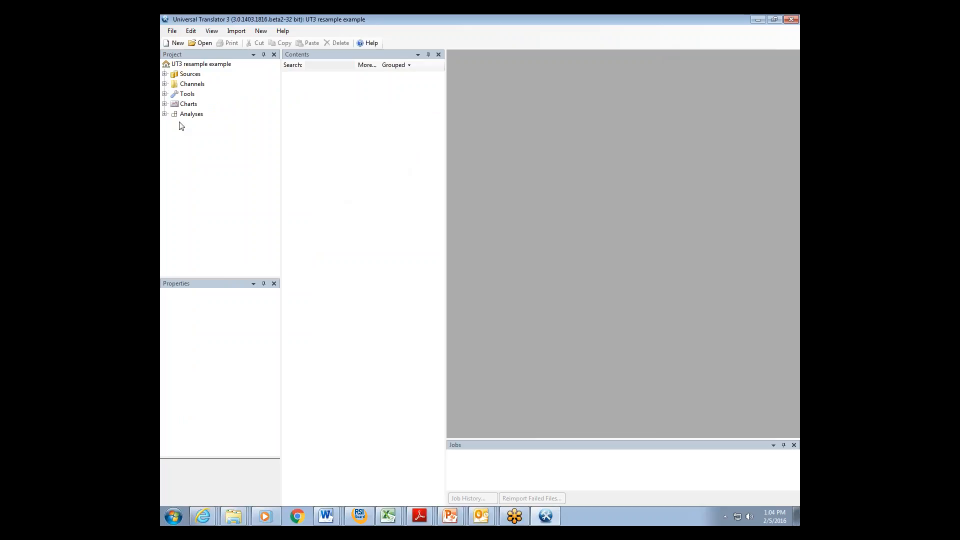
# Step: Create a new project and name it "Resample example" in its properties
pyautogui.click(175, 43)
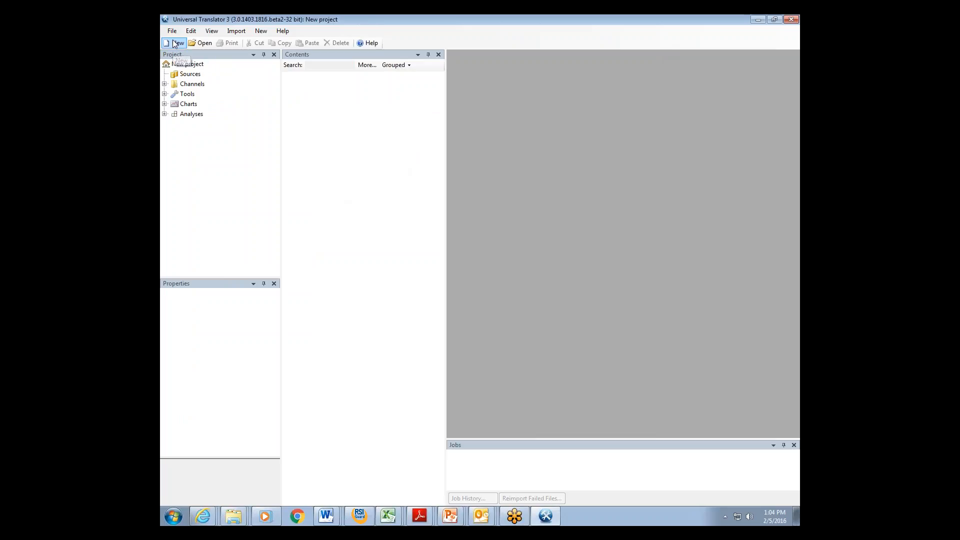
pyautogui.click(205, 64)
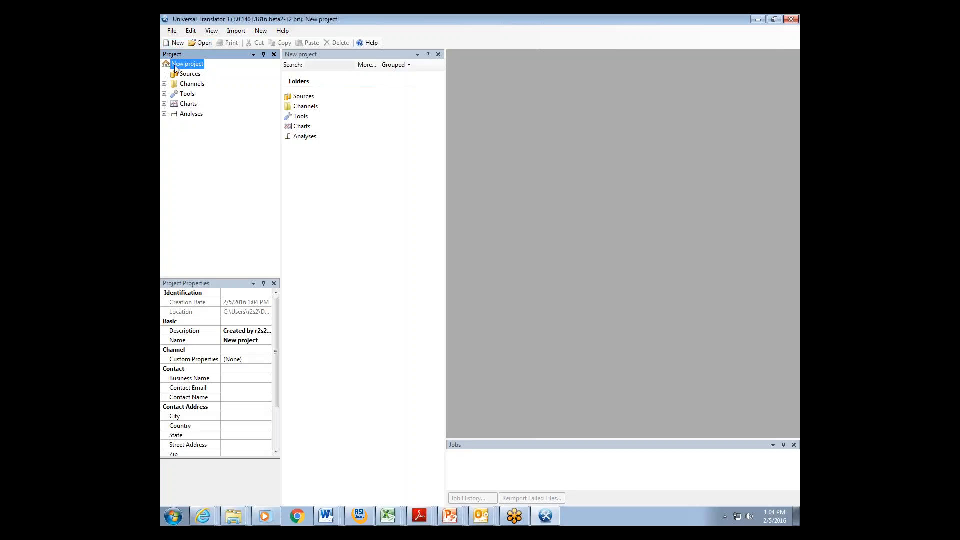
pyautogui.click(250, 340)
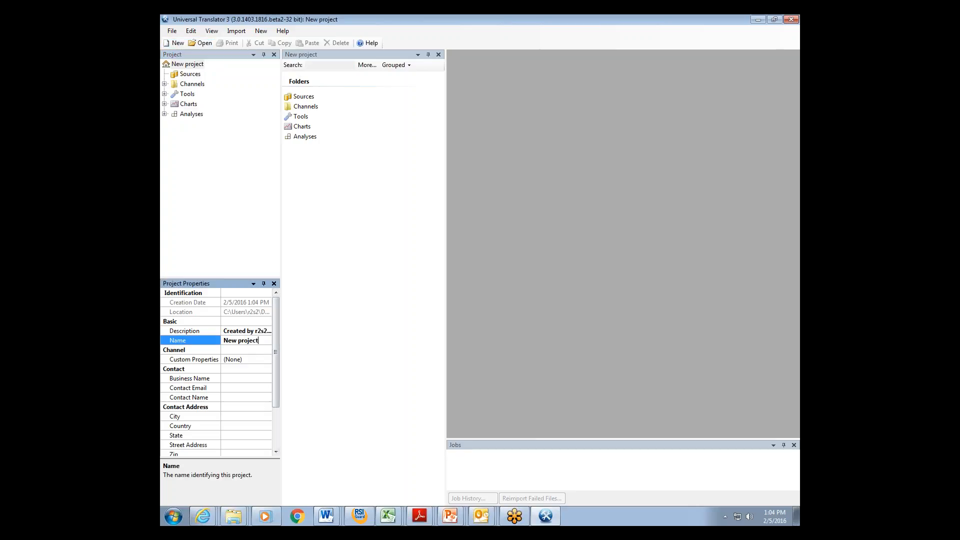
pyautogui.moveTo(259, 340); pyautogui.dragTo(224, 341)
pyautogui.write('Resa')
pyautogui.write('mple')
pyautogui.write(' example')
pyautogui.click(262, 378)
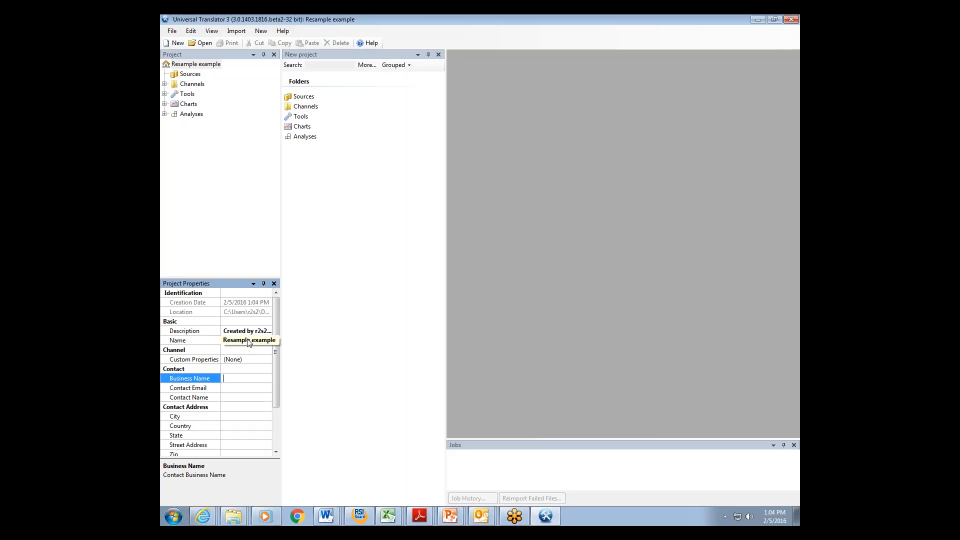
# Step: Bring up the resample-example folder window and place it so the project's Sources folder stays accessible
pyautogui.rightClick(229, 522)
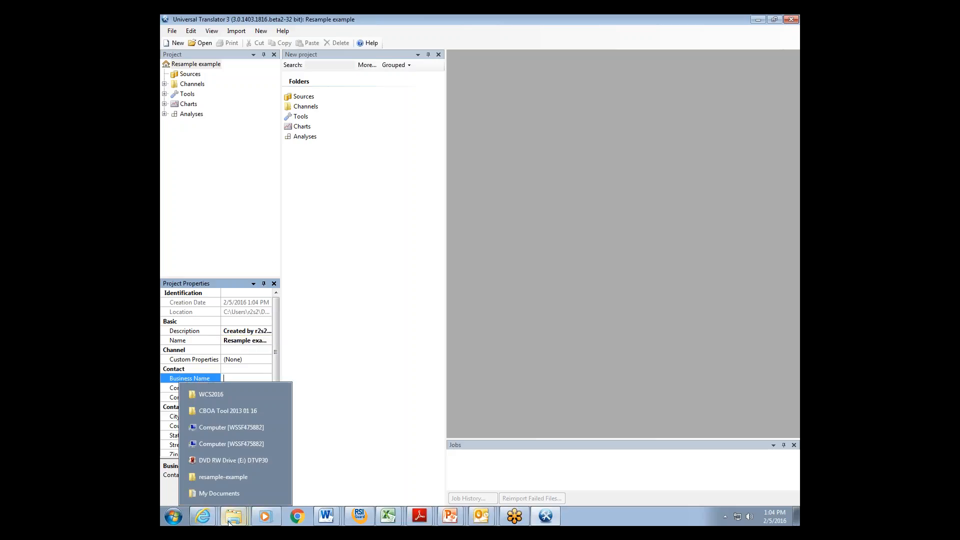
pyautogui.click(232, 477)
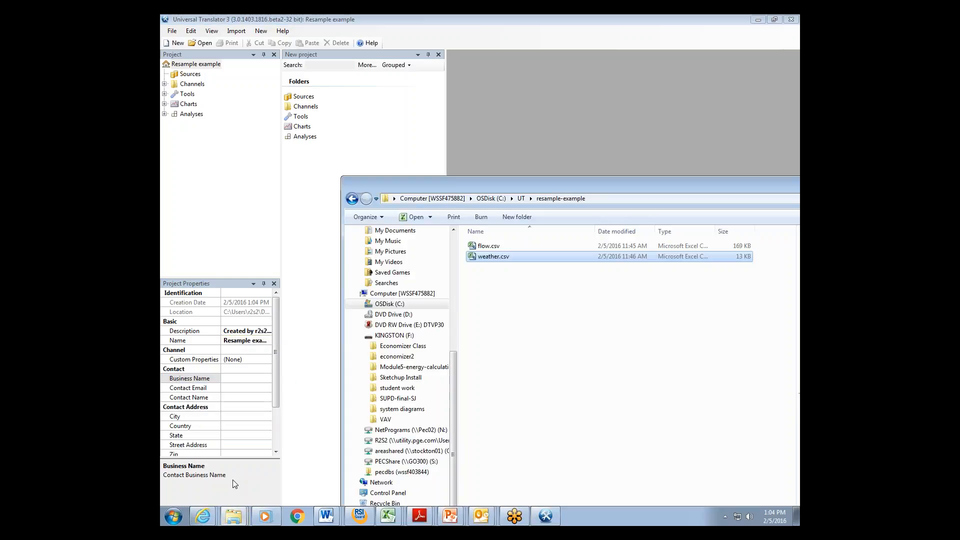
pyautogui.moveTo(527, 179); pyautogui.dragTo(510, 132)
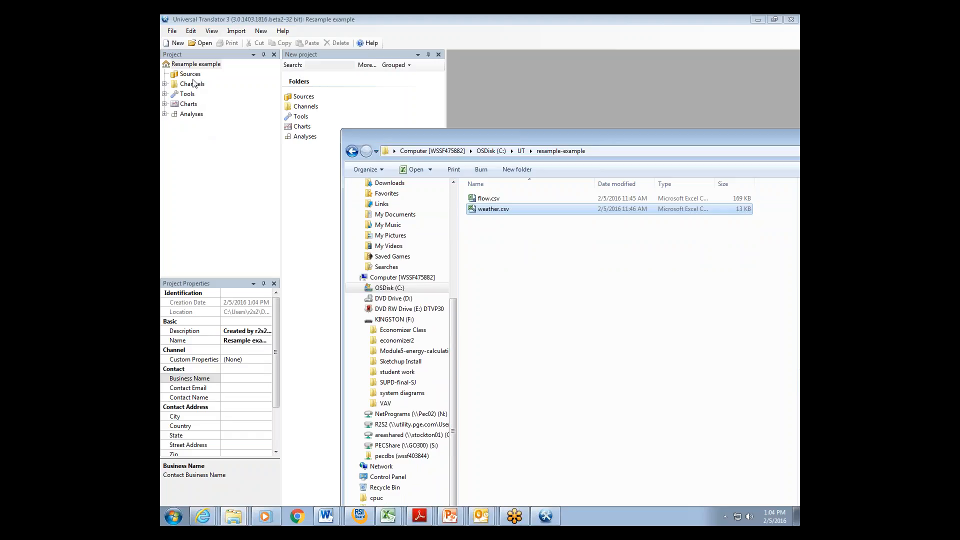
# Step: Look through the Channels, Tools, Charts and Analyses sections of the Resample example project
pyautogui.click(181, 85)
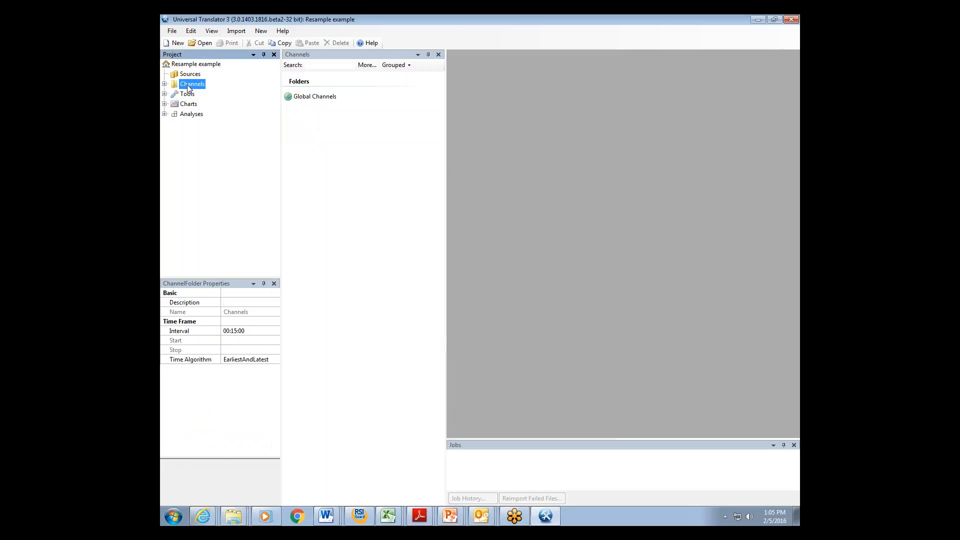
pyautogui.click(188, 95)
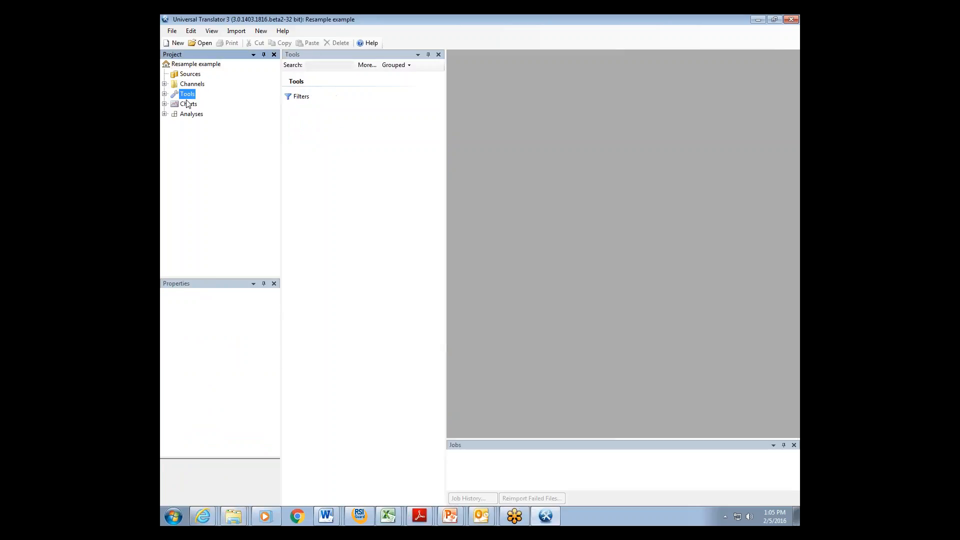
pyautogui.click(189, 105)
pyautogui.click(193, 115)
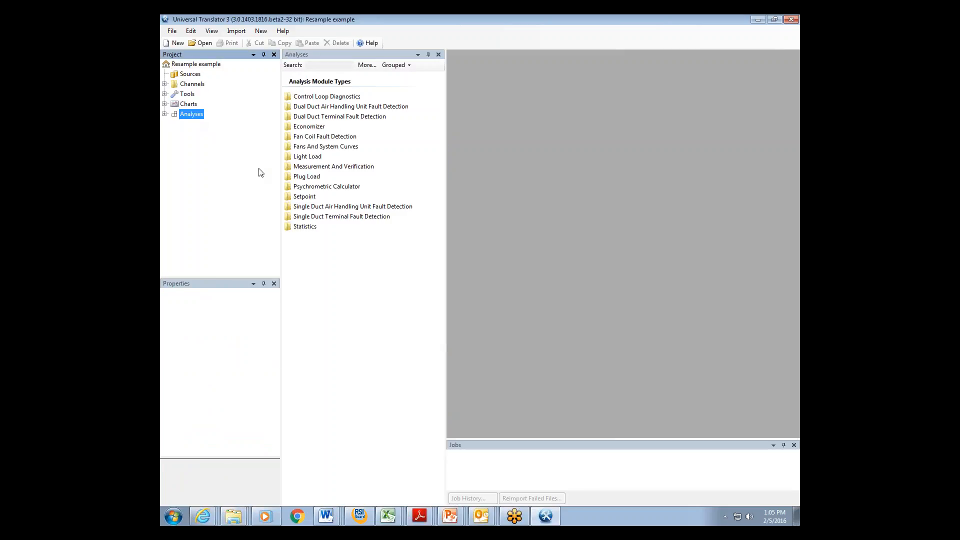
# Step: Import flow.csv from the resample-example folder into the project's Sources
pyautogui.rightClick(233, 522)
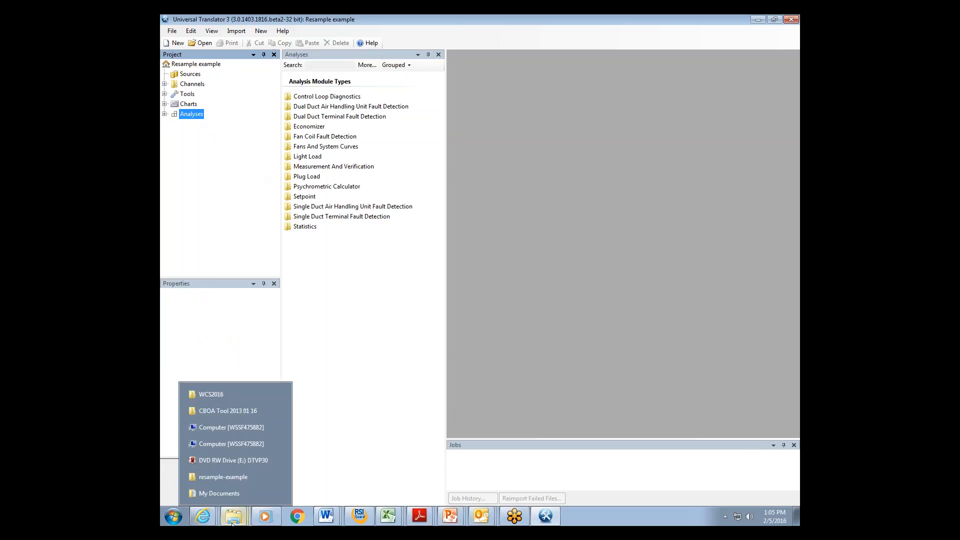
pyautogui.click(216, 478)
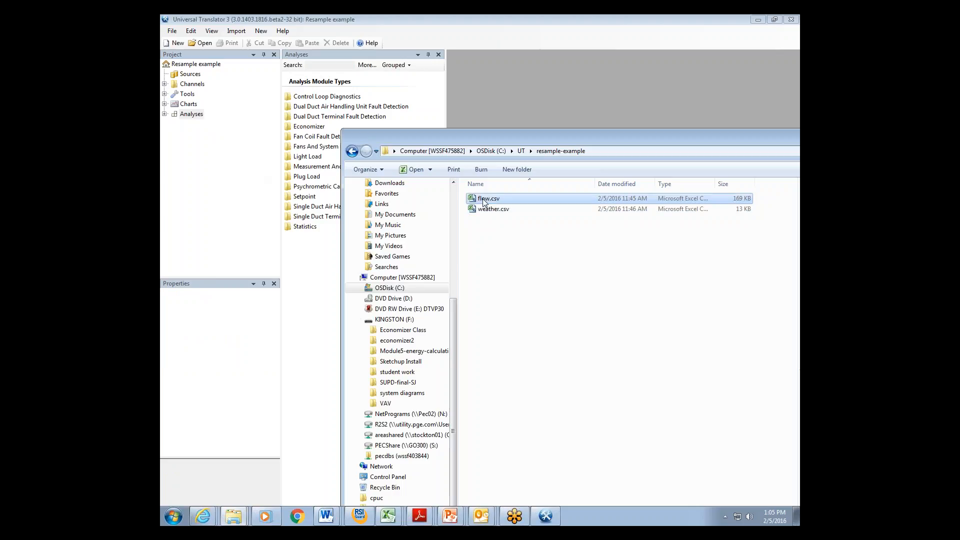
pyautogui.moveTo(483, 202); pyautogui.dragTo(190, 75)
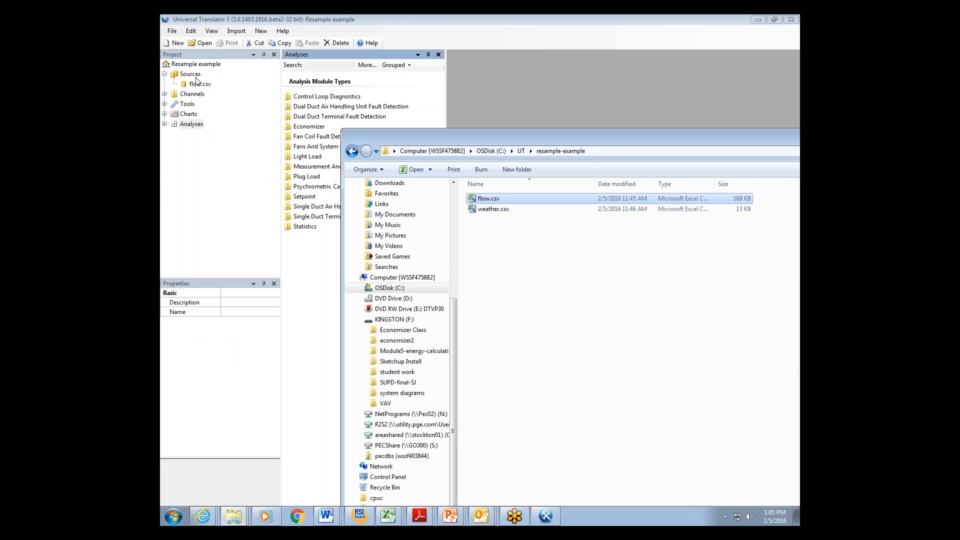
# Step: Compare the project's imported flow channels with the column headings B1:F1 in the flow.csv spreadsheet, and return to Universal Translator 3
pyautogui.click(198, 95)
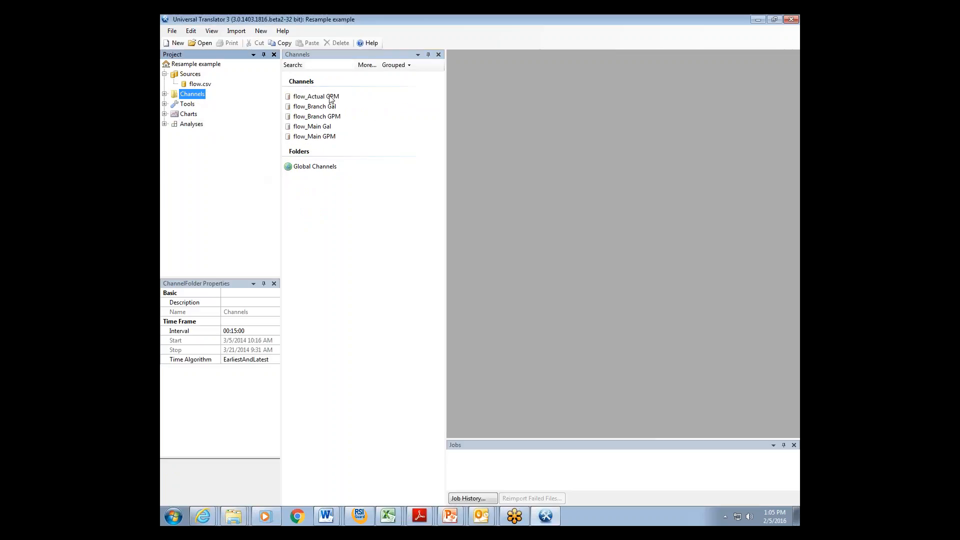
pyautogui.rightClick(233, 516)
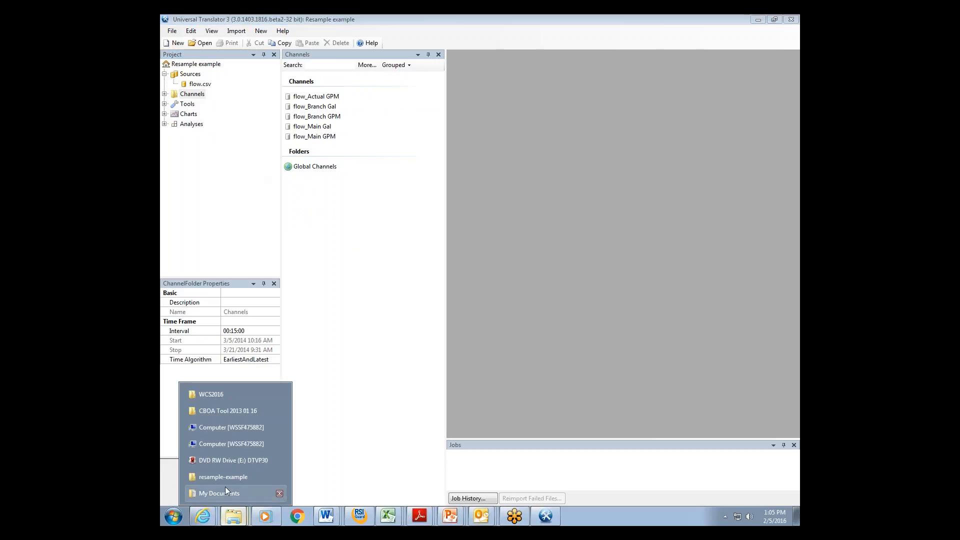
pyautogui.rightClick(388, 516)
pyautogui.click(385, 477)
pyautogui.moveTo(276, 111); pyautogui.dragTo(405, 112)
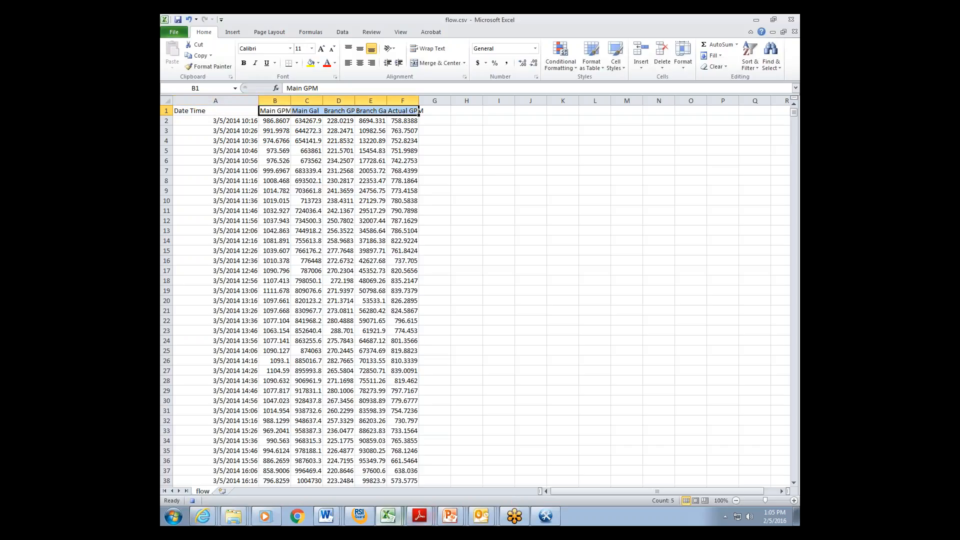
pyautogui.click(545, 517)
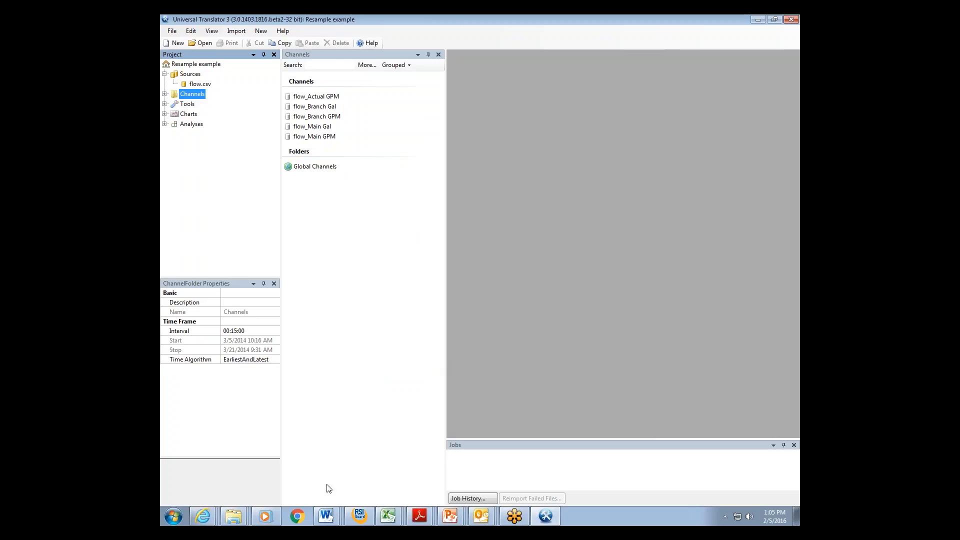
# Step: Import weather.csv from the resample-example folder into the project's Sources, and move the folder window clear of the channel list
pyautogui.rightClick(234, 519)
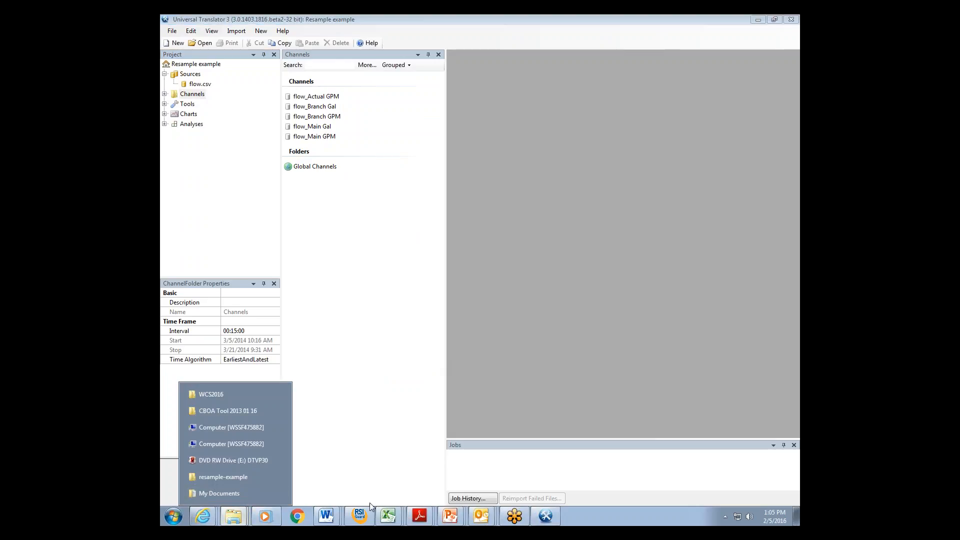
pyautogui.click(264, 477)
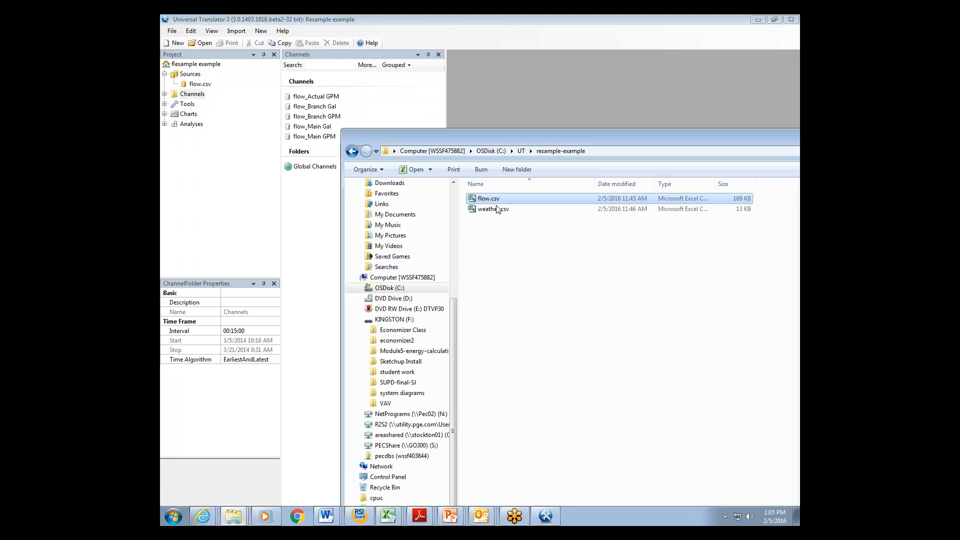
pyautogui.moveTo(494, 209); pyautogui.dragTo(198, 75)
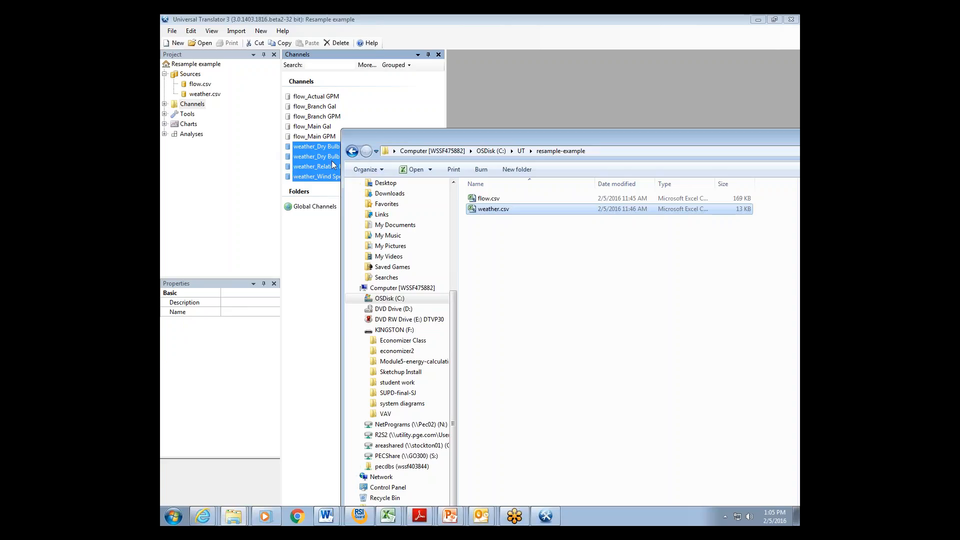
pyautogui.moveTo(402, 134); pyautogui.dragTo(439, 240)
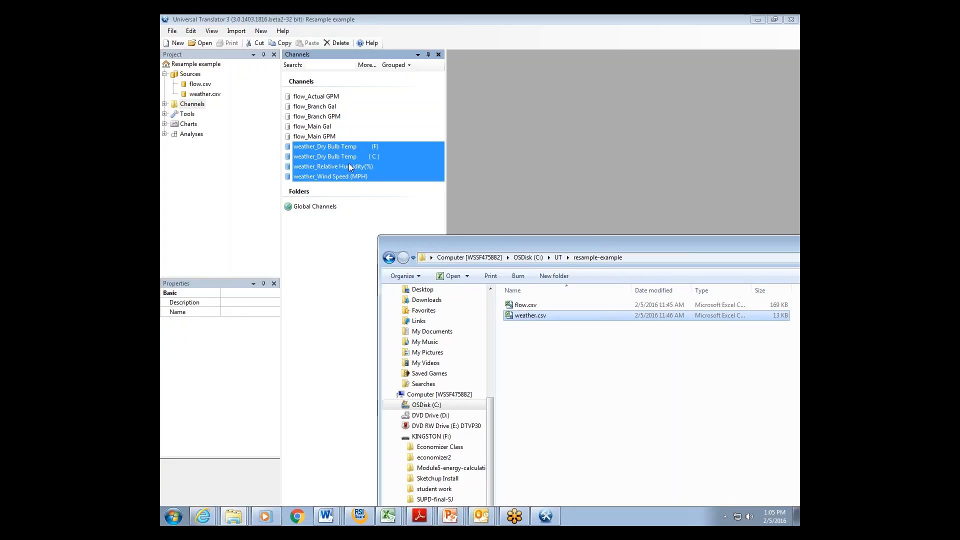
# Step: Switch to flow.csv in Excel and examine its Date Time column from the first reading to the last
pyautogui.moveTo(380, 513)
pyautogui.click(341, 479)
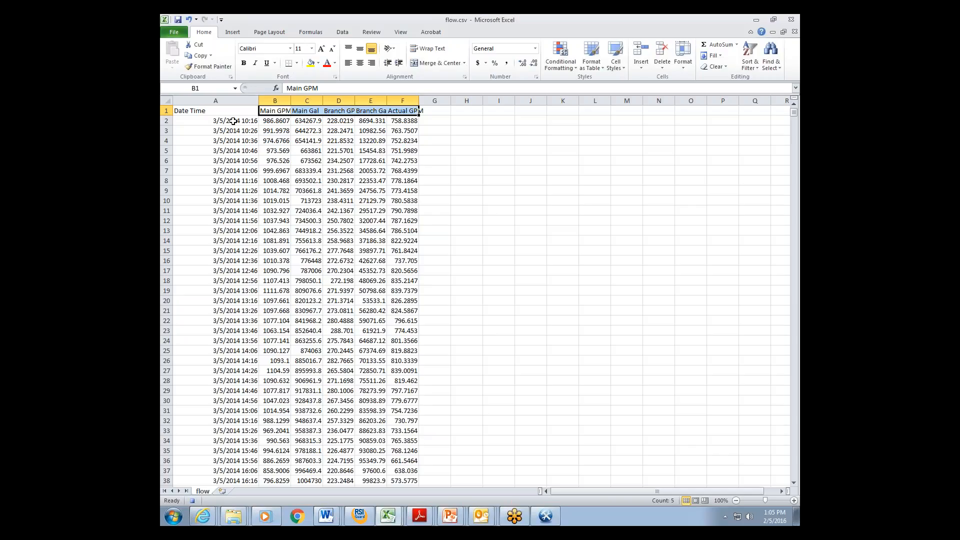
pyautogui.click(234, 121)
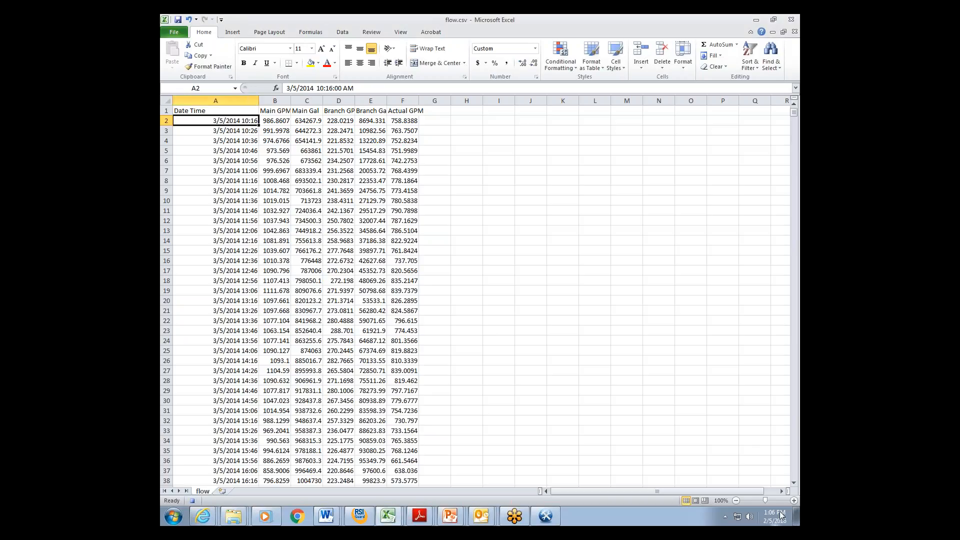
pyautogui.moveTo(794, 113); pyautogui.dragTo(798, 479)
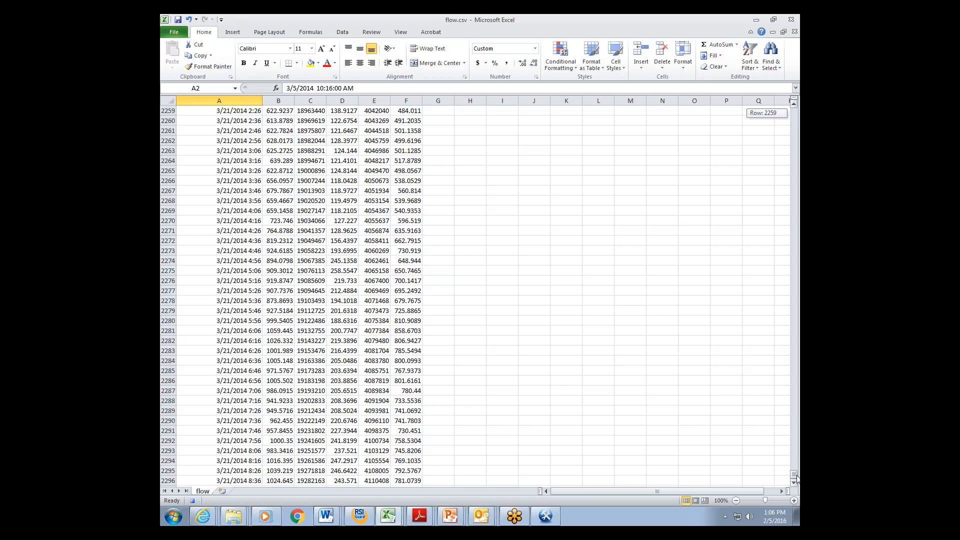
pyautogui.moveTo(797, 479); pyautogui.dragTo(795, 112)
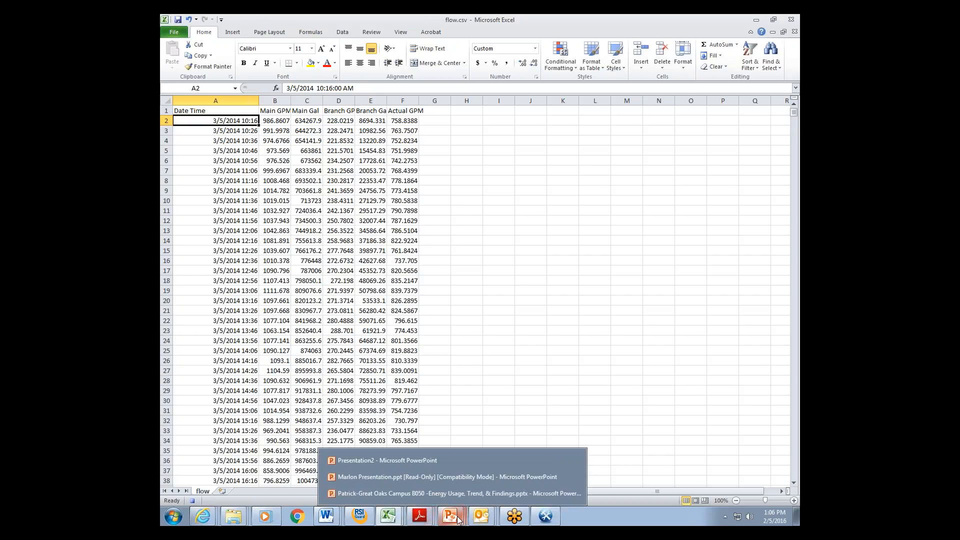
# Step: Examine the date/time column of weather.csv from start to end, fitting its width, and return to Universal Translator 3
pyautogui.moveTo(388, 516)
pyautogui.click(347, 496)
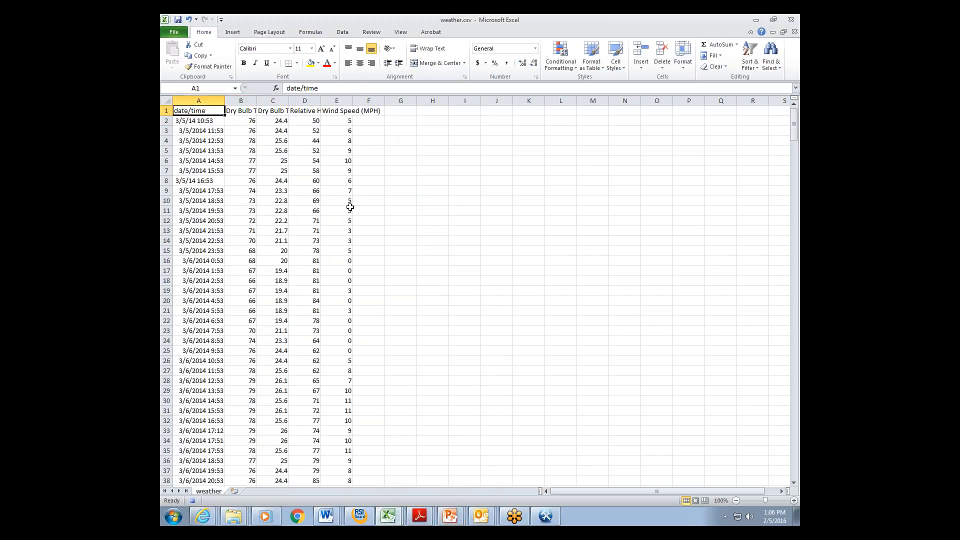
pyautogui.doubleClick(222, 101)
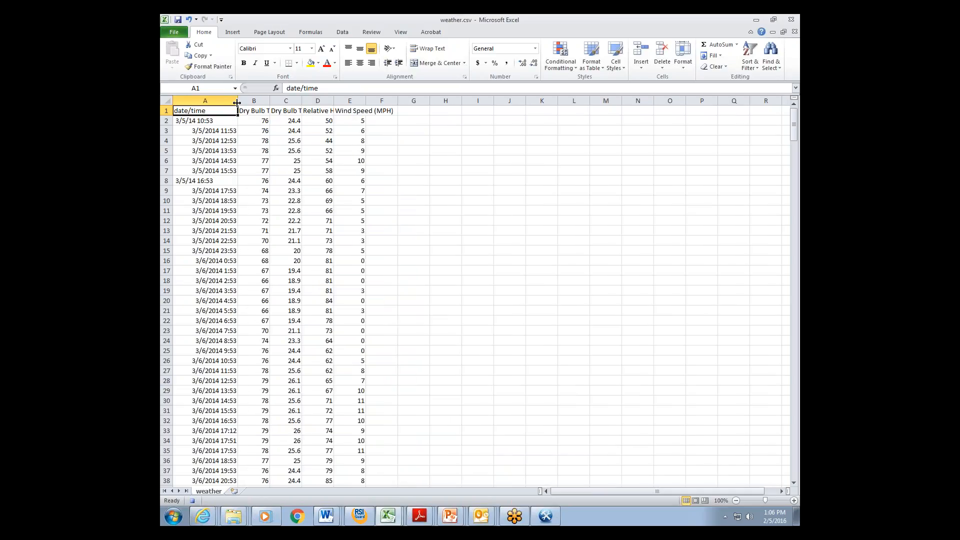
pyautogui.moveTo(794, 121); pyautogui.dragTo(795, 460)
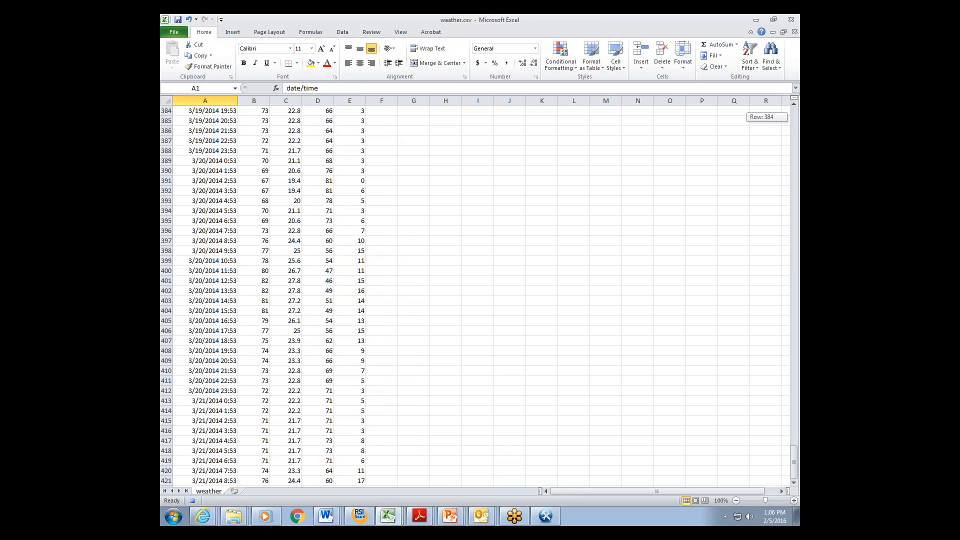
pyautogui.moveTo(794, 460); pyautogui.dragTo(795, 103)
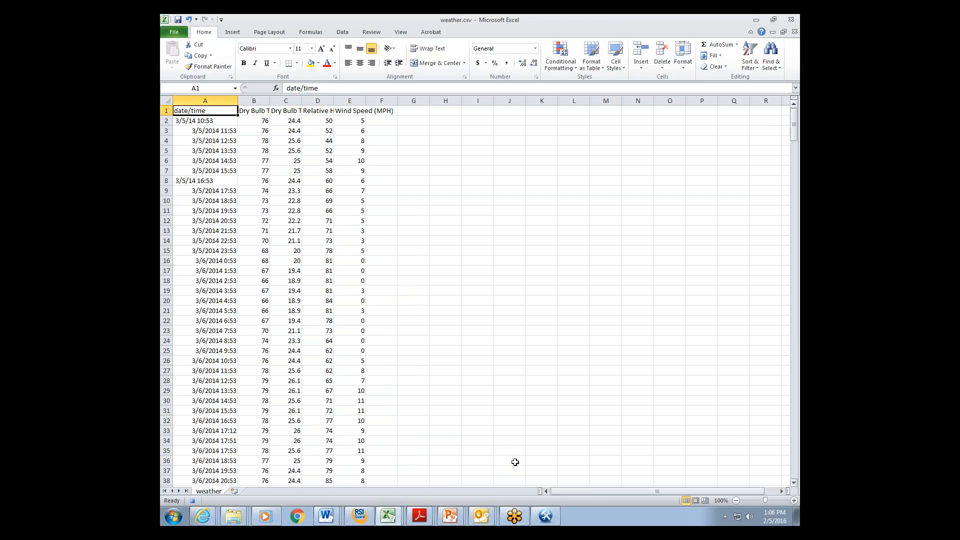
pyautogui.moveTo(453, 518)
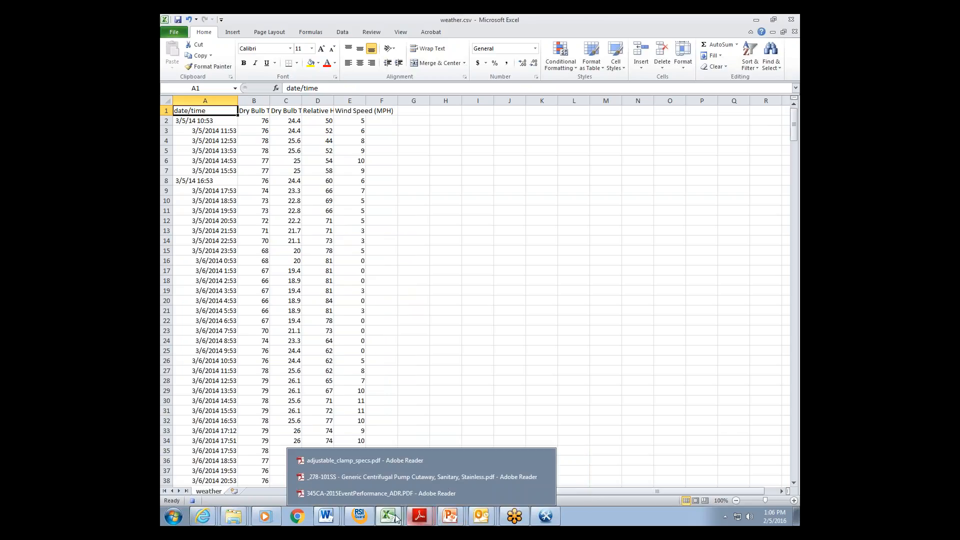
pyautogui.moveTo(398, 519)
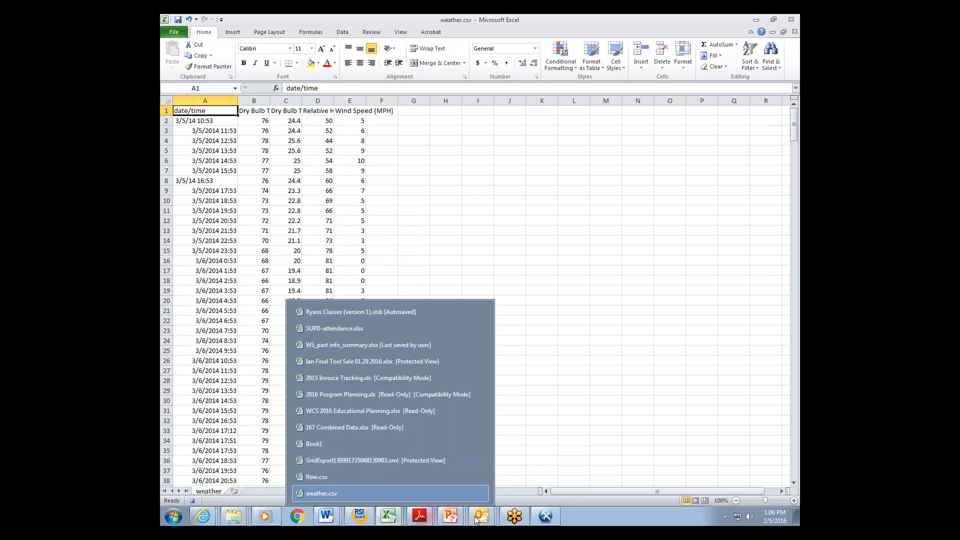
pyautogui.click(550, 516)
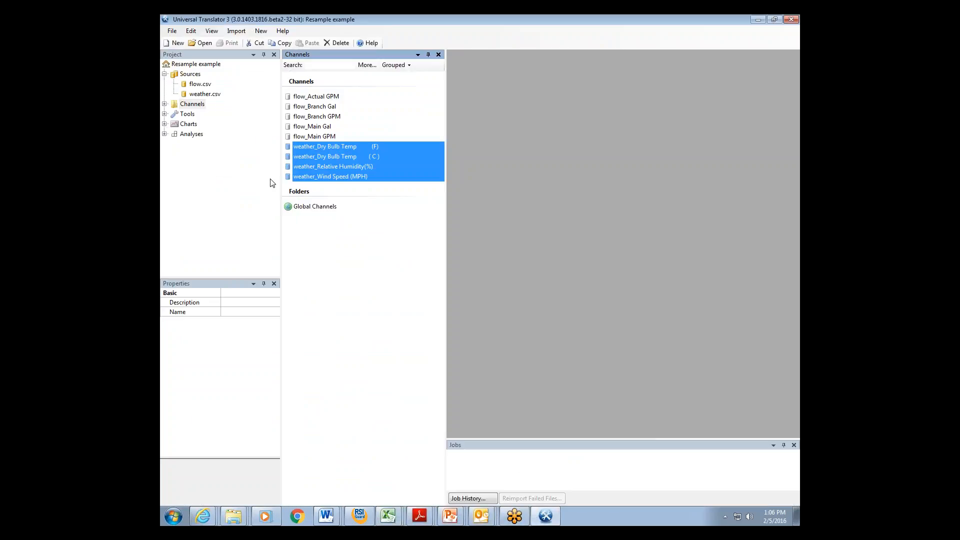
# Step: Set the Time Algorithm of the project's Channels folder to CommonOverlap
pyautogui.click(191, 105)
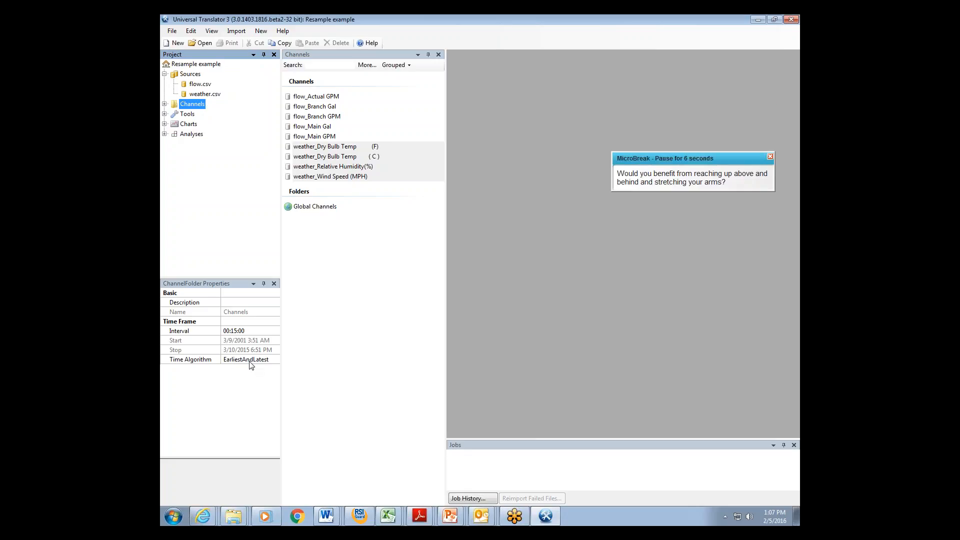
pyautogui.click(232, 360)
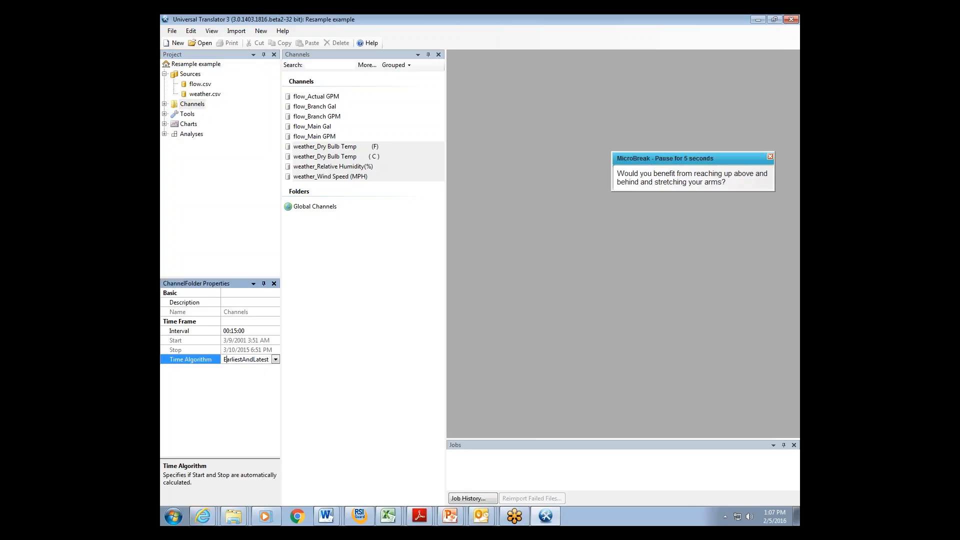
pyautogui.click(275, 360)
pyautogui.click(262, 381)
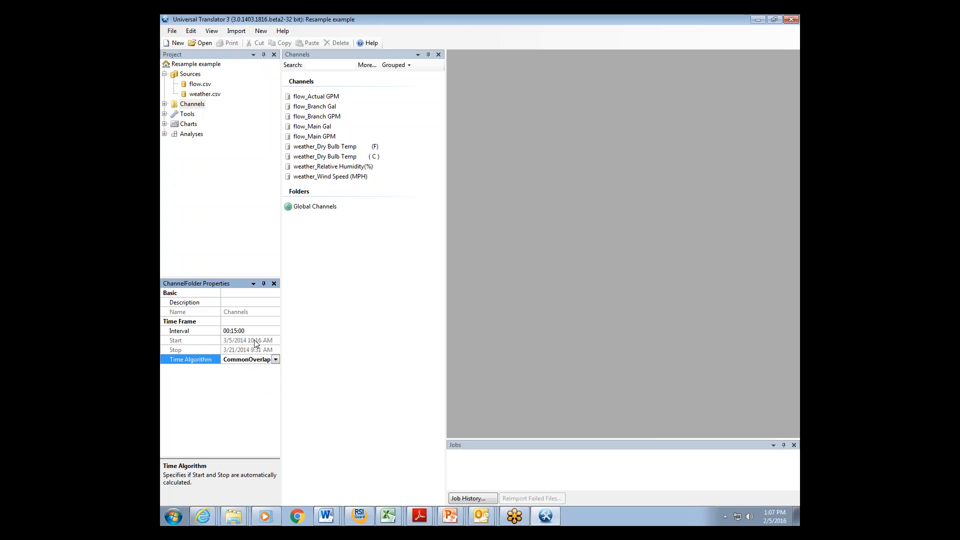
# Step: Set the Channels time frame to algorithm None, start 3/5/2014 10:20 AM, stop 3/21/2014 9:30 AM and interval 00:10:00
pyautogui.click(276, 361)
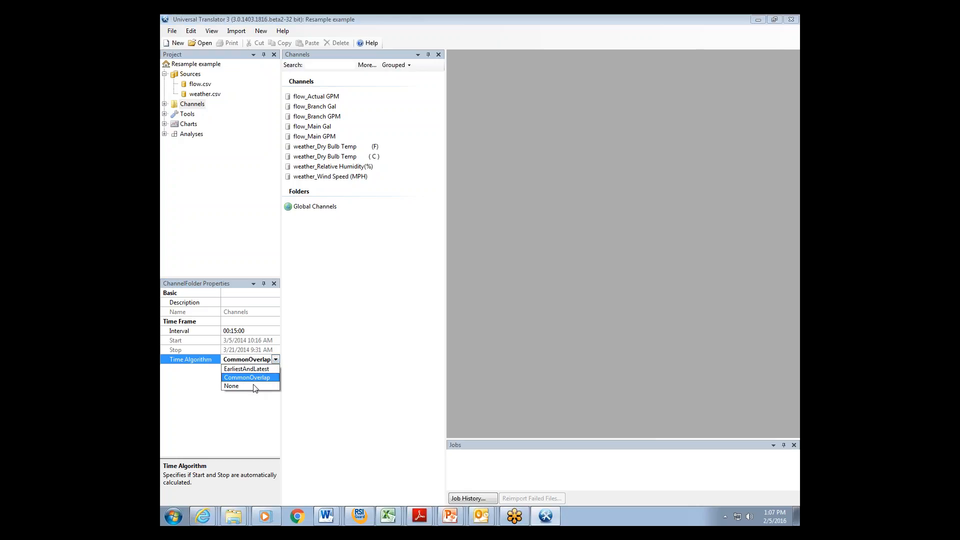
pyautogui.click(240, 386)
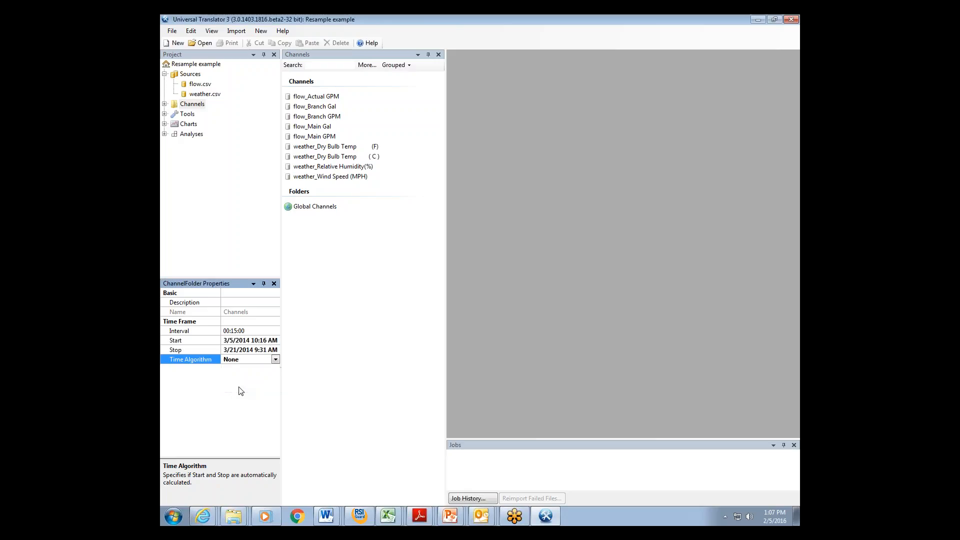
pyautogui.click(269, 341)
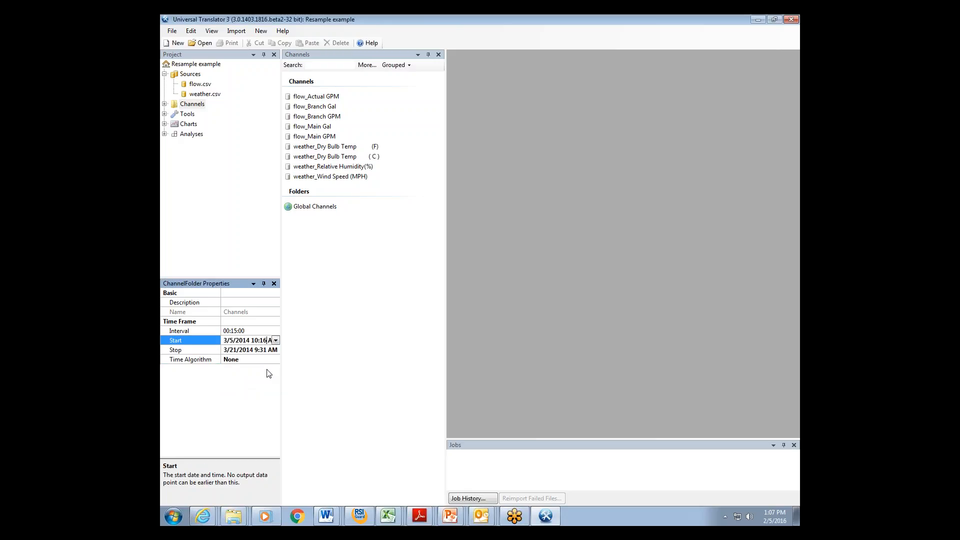
pyautogui.press('BackSpace')
pyautogui.press('BackSpace')
pyautogui.write('20')
pyautogui.click(266, 350)
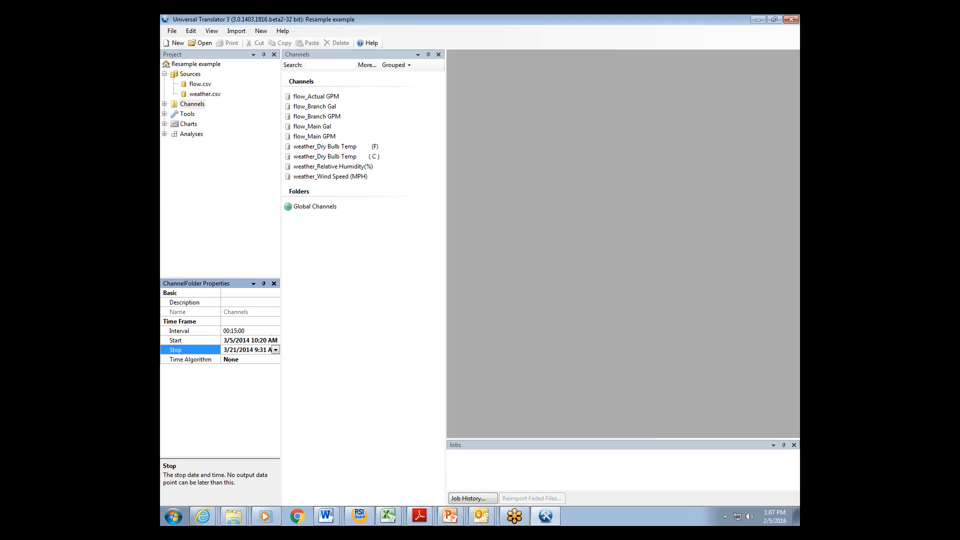
pyautogui.write('0')
pyautogui.click(238, 331)
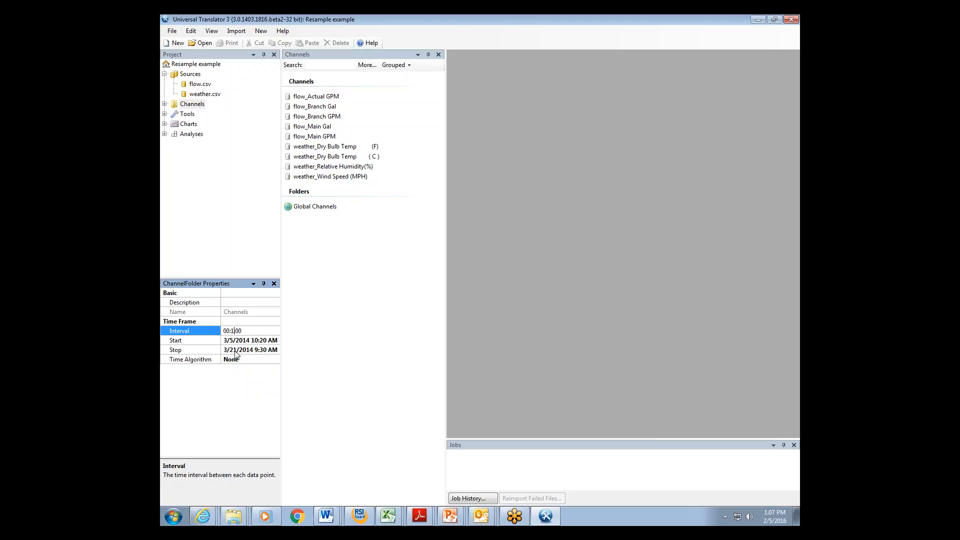
pyautogui.write('0')
pyautogui.click(173, 33)
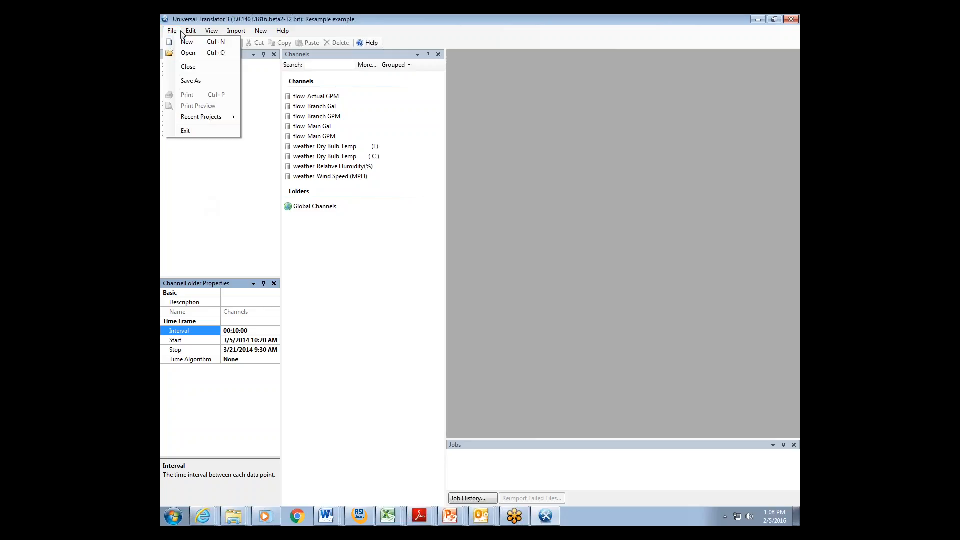
pyautogui.moveTo(190, 33)
pyautogui.click(352, 331)
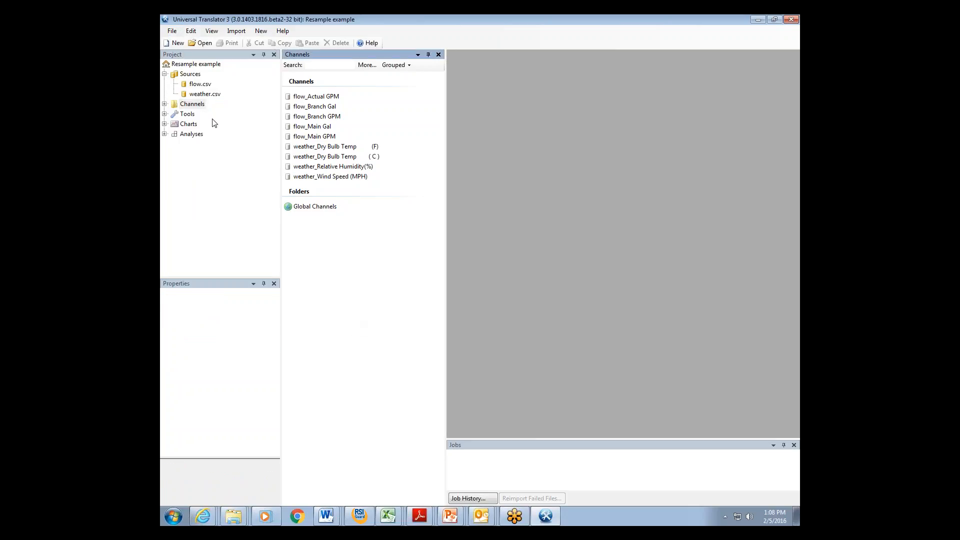
pyautogui.click(191, 104)
pyautogui.click(192, 32)
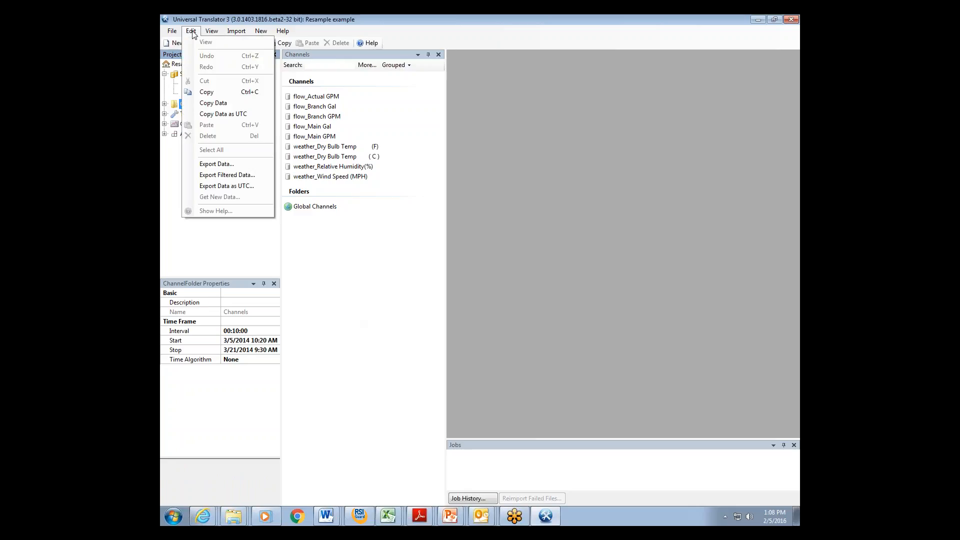
pyautogui.click(203, 106)
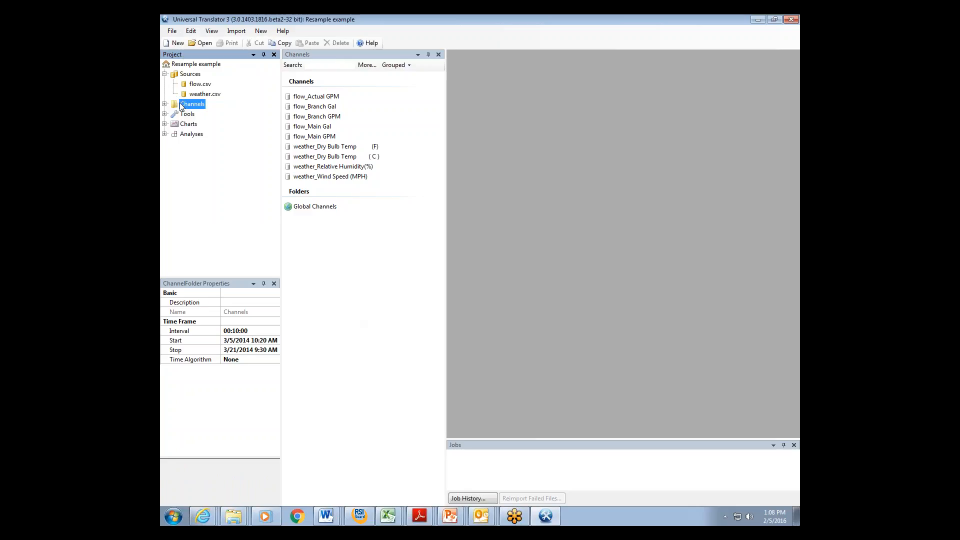
# Step: Export the Channels folder's data to the resample-example folder as flow-weather-resample.csv
pyautogui.rightClick(202, 106)
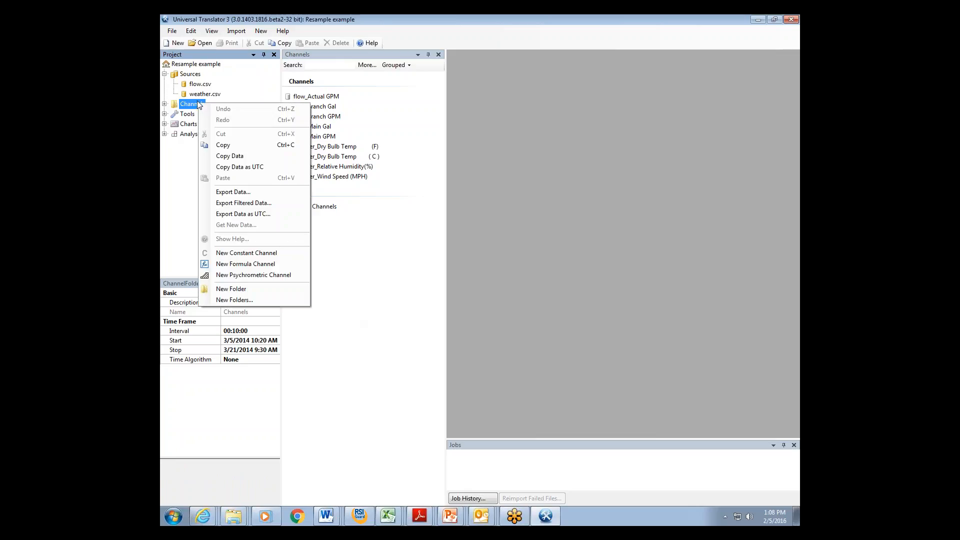
pyautogui.click(222, 192)
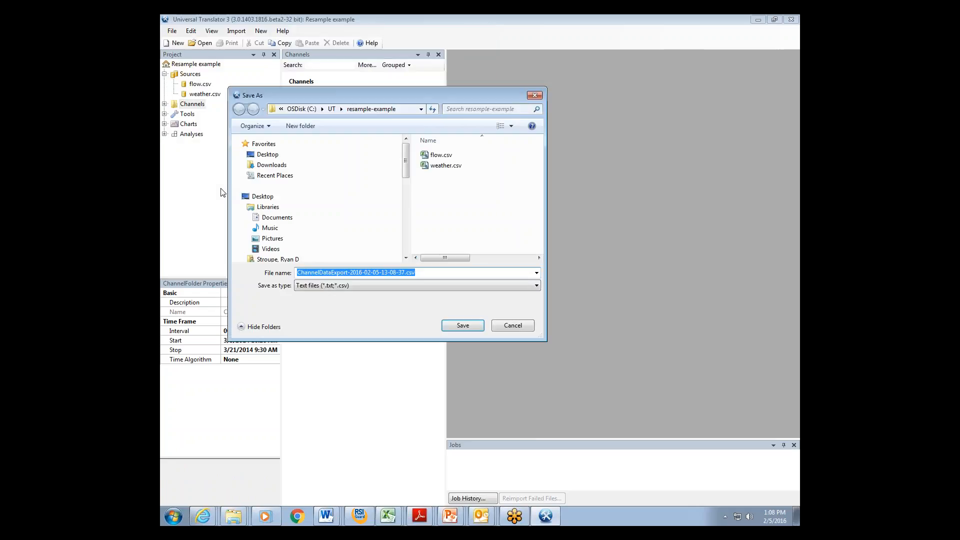
pyautogui.moveTo(305, 94); pyautogui.dragTo(261, 99)
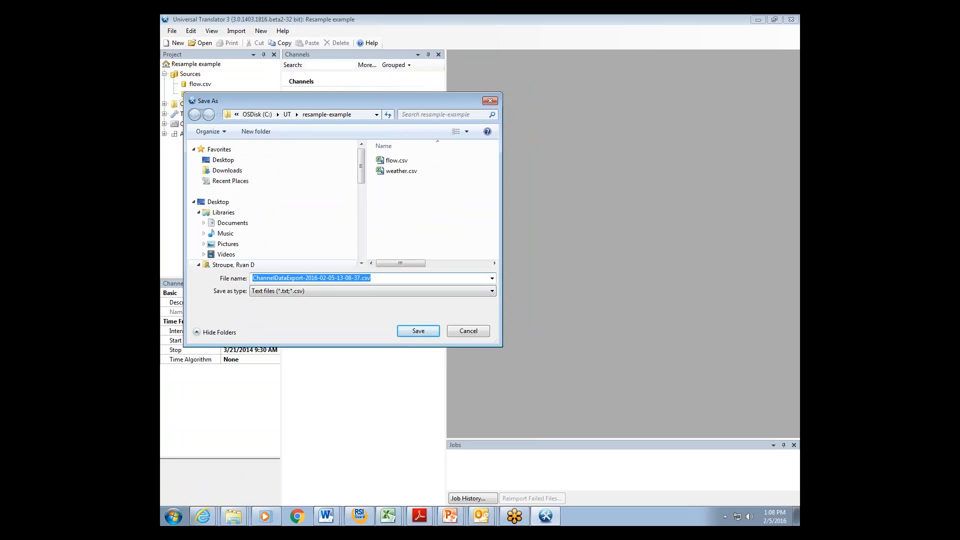
pyautogui.moveTo(360, 276); pyautogui.dragTo(165, 266)
pyautogui.write('flow-')
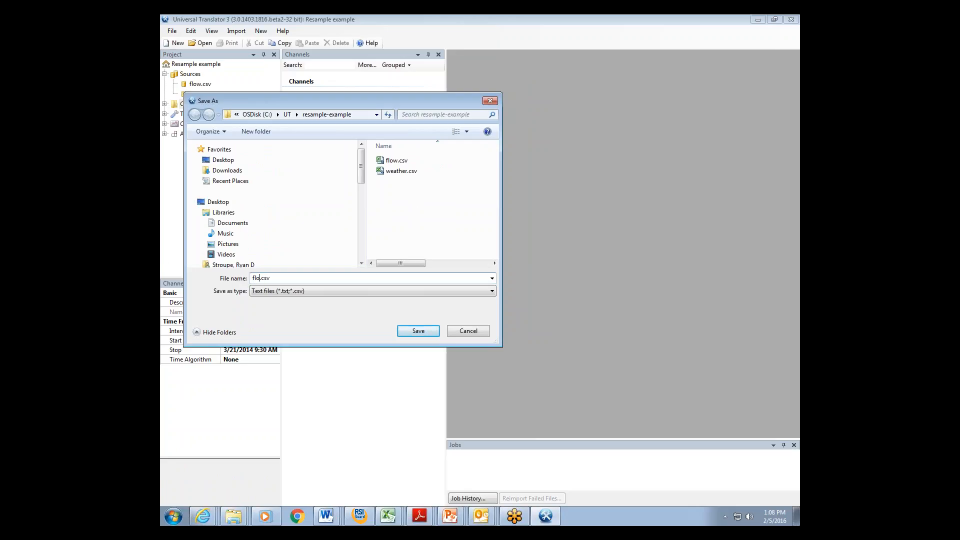
pyautogui.write('weather-resam-oe')
pyautogui.click(310, 280)
pyautogui.press('BackSpace')
pyautogui.write('p')
pyautogui.press('Delete')
pyautogui.write('le')
pyautogui.click(424, 331)
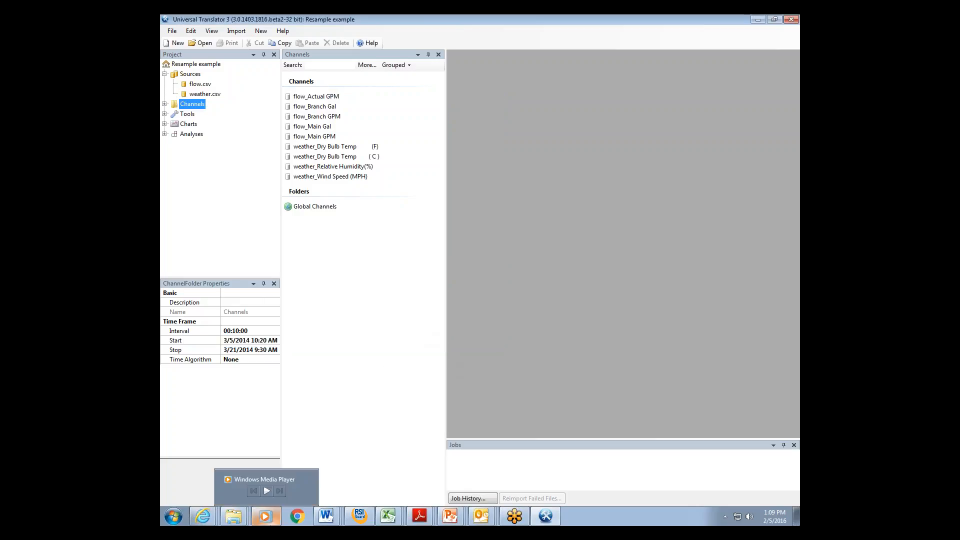
# Step: Bring up the resample-example folder window, move it fully into view and select flow-weather-resample.csv
pyautogui.rightClick(239, 522)
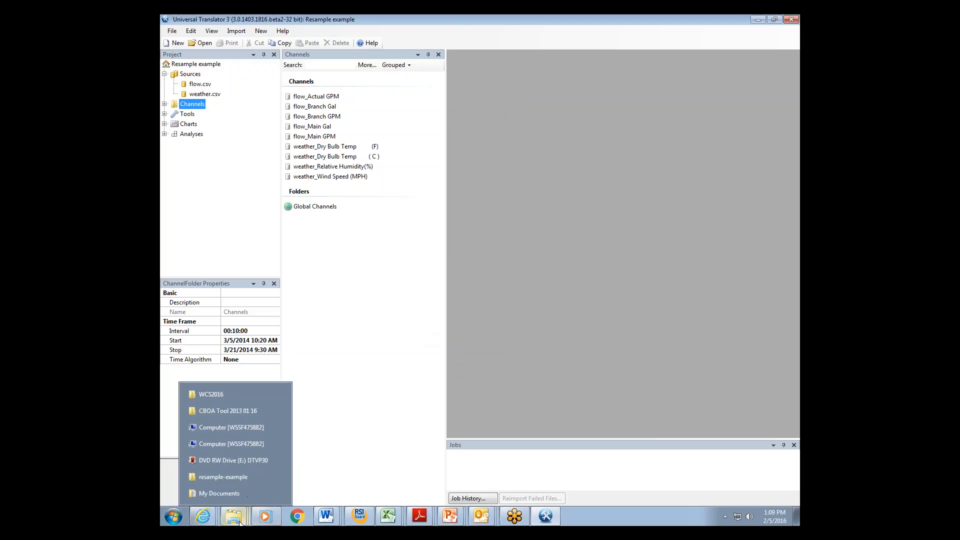
pyautogui.click(226, 476)
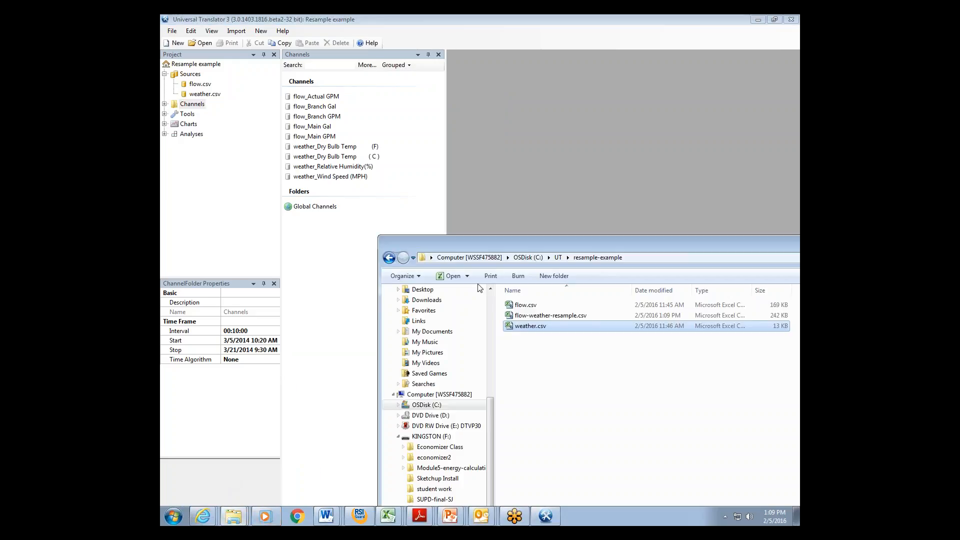
pyautogui.moveTo(496, 245); pyautogui.dragTo(354, 187)
pyautogui.click(388, 257)
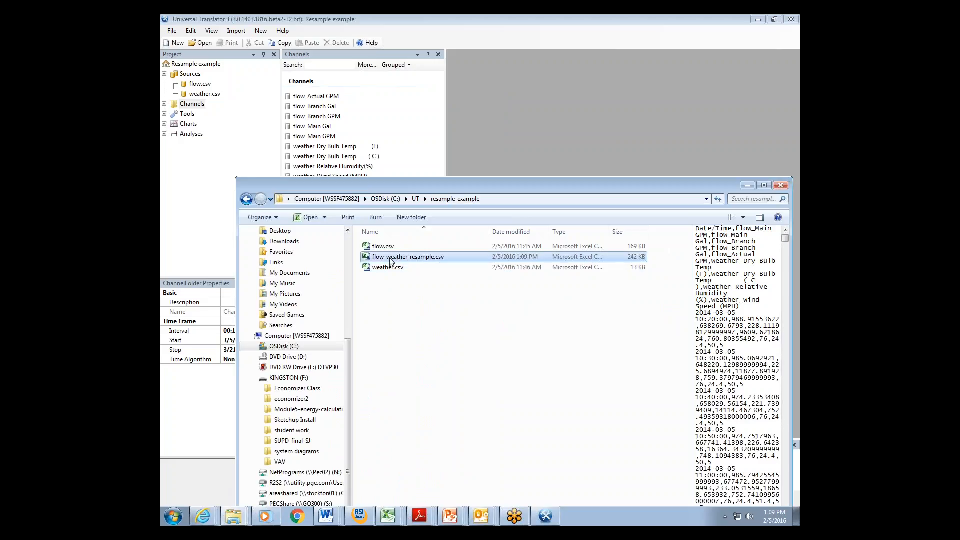
# Step: Open flow-weather-resample.csv in Excel, widen the Date/Time column and review its timestamps
pyautogui.doubleClick(388, 259)
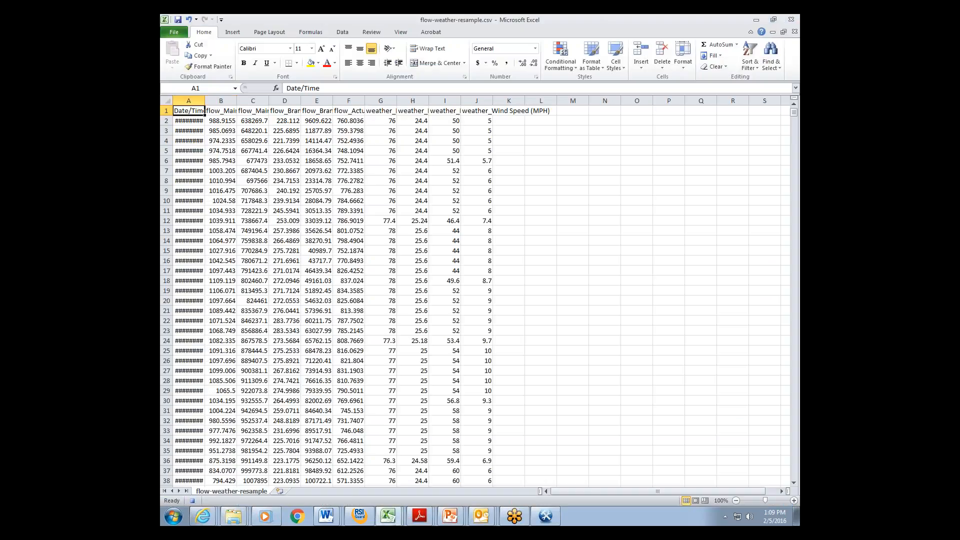
pyautogui.moveTo(215, 122); pyautogui.dragTo(211, 299)
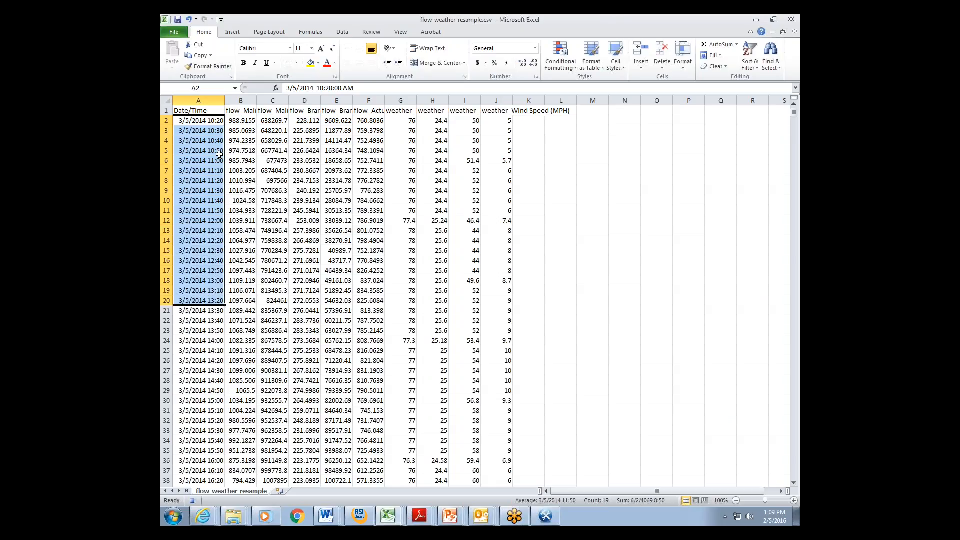
pyautogui.click(215, 160)
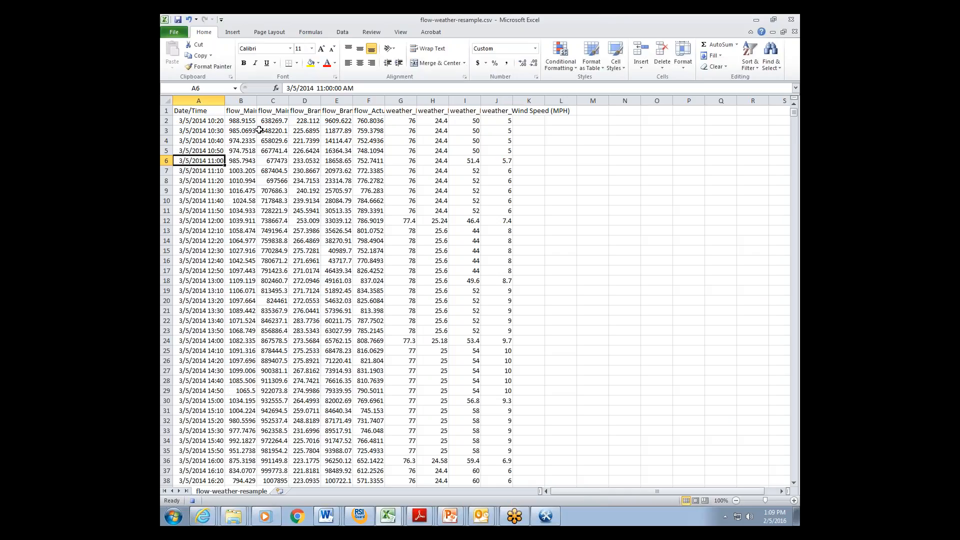
# Step: Review the flow columns B to F and the weather columns G to J in the first rows of the resampled data
pyautogui.moveTo(243, 111); pyautogui.dragTo(370, 146)
pyautogui.moveTo(248, 111); pyautogui.dragTo(379, 190)
pyautogui.moveTo(400, 111); pyautogui.dragTo(500, 194)
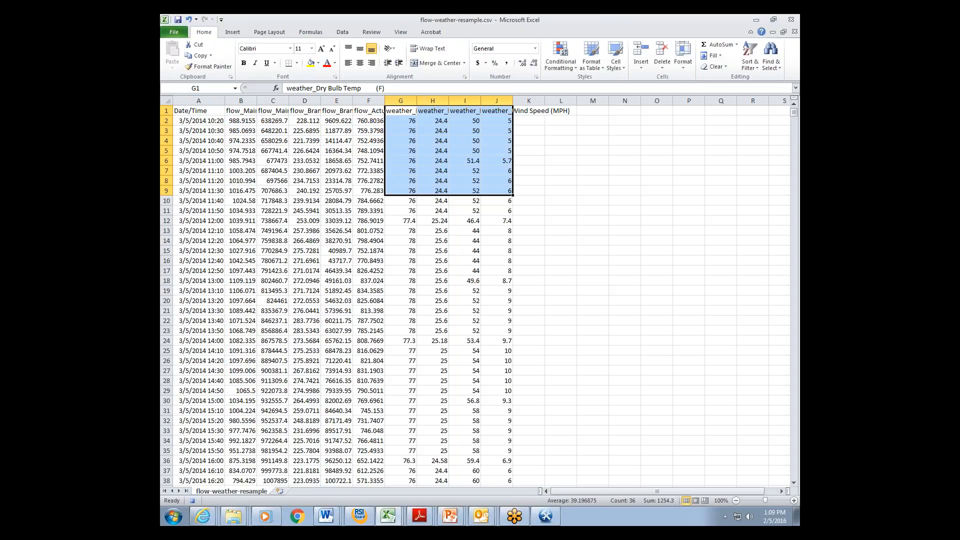
pyautogui.moveTo(410, 122); pyautogui.dragTo(433, 170)
# Step: Compare the first flow column's values in rows 3 to 6 with the dry bulb temperatures in G2:G9
pyautogui.moveTo(239, 134)
pyautogui.mouseDown()
pyautogui.moveTo(244, 160)
pyautogui.moveTo(245, 131)
pyautogui.mouseUp()
pyautogui.click(246, 132)
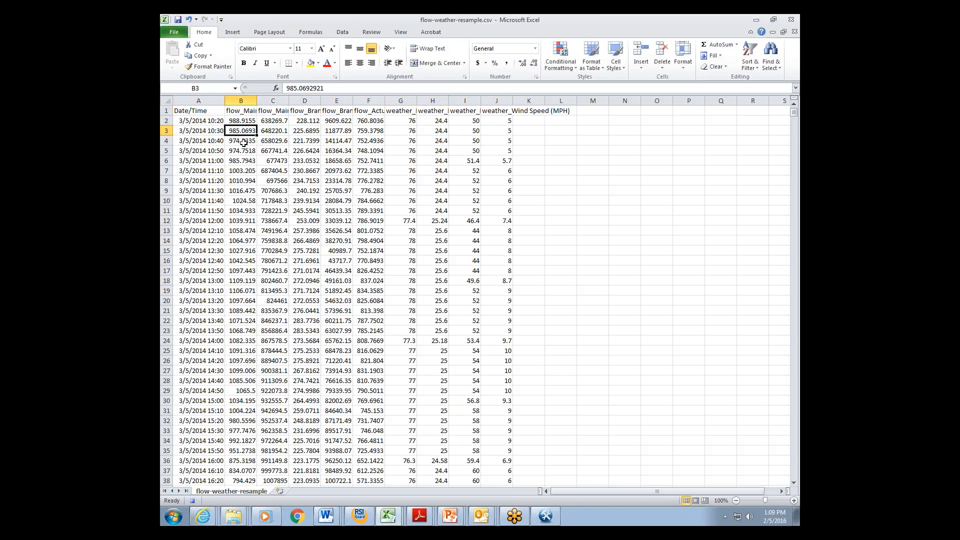
pyautogui.click(244, 142)
pyautogui.click(245, 150)
pyautogui.click(243, 160)
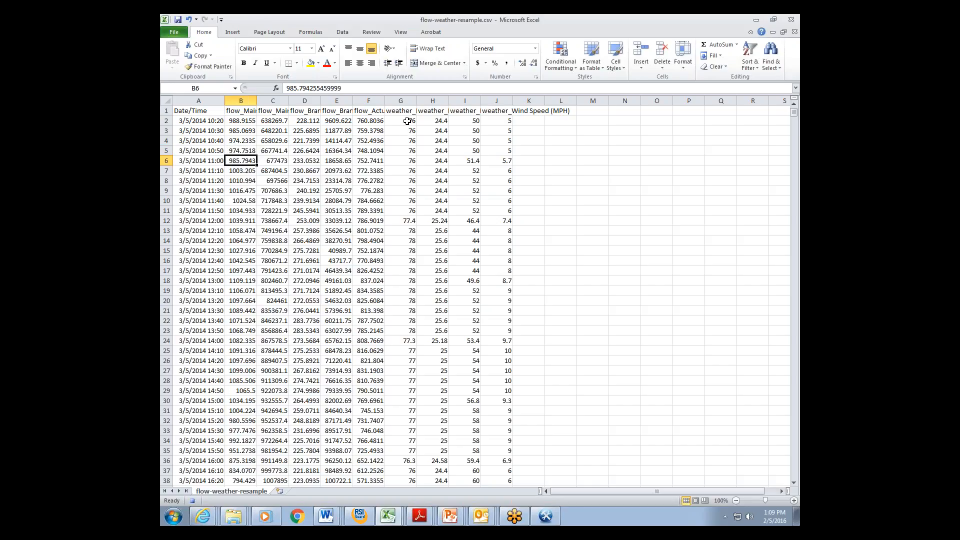
pyautogui.moveTo(408, 119); pyautogui.dragTo(417, 189)
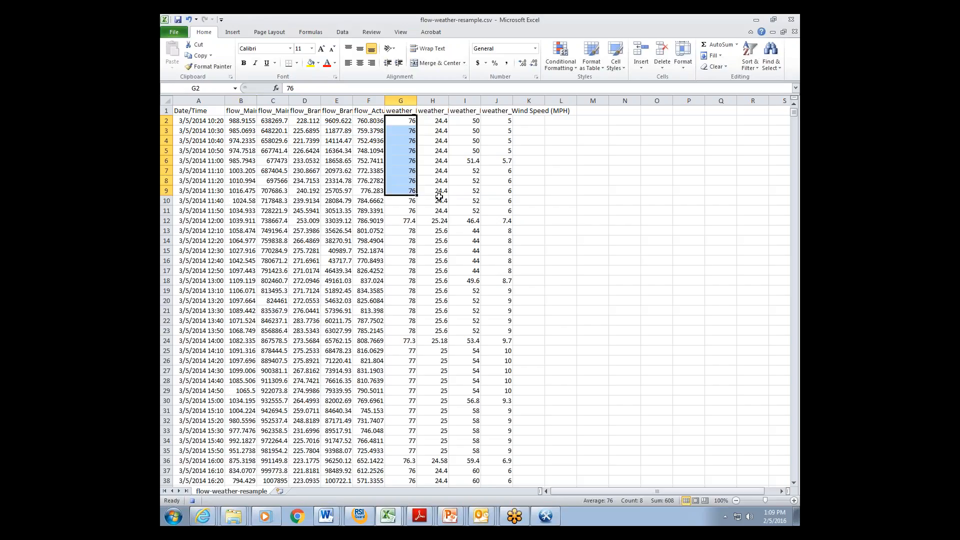
# Step: Select the 11:00 row of the resampled data and check the original reading times in weather.csv
pyautogui.click(168, 161)
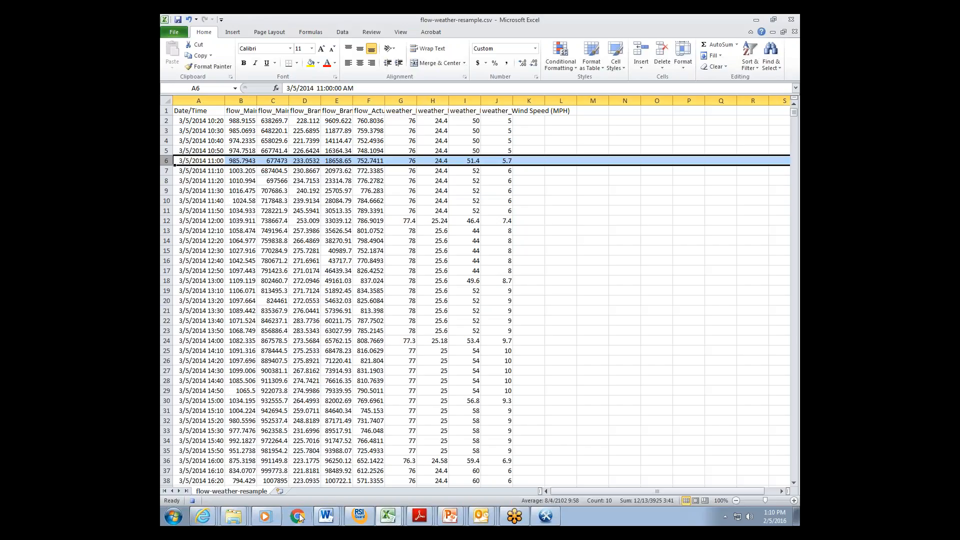
pyautogui.moveTo(388, 516)
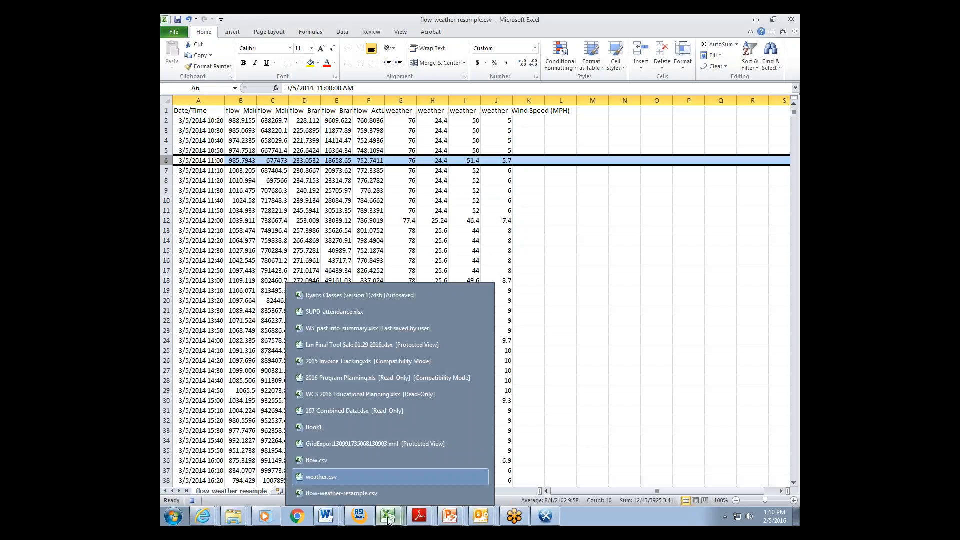
pyautogui.click(356, 476)
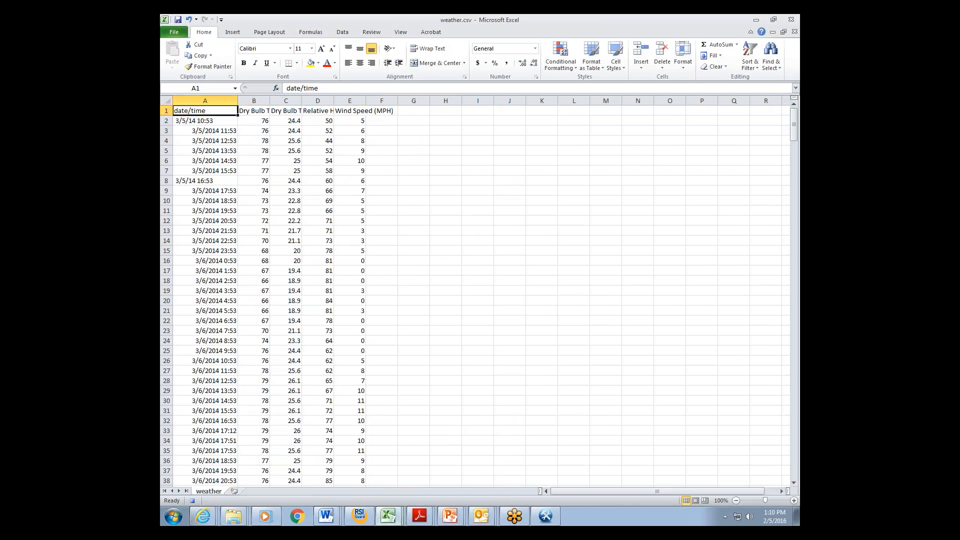
pyautogui.click(220, 169)
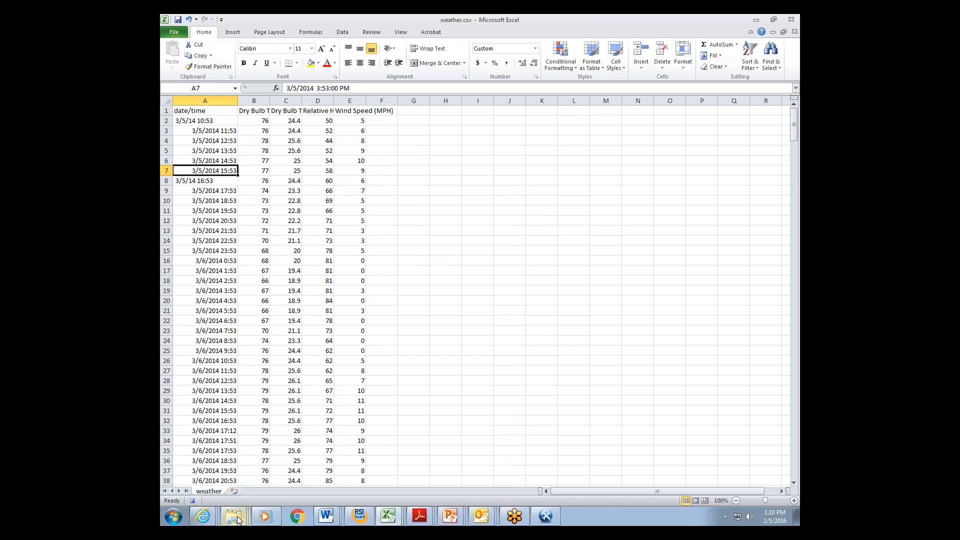
# Step: Return to flow-weather-resample.csv and examine the 11:00 humidity and wind speed, plus the weather values from 11:10 to 11:40
pyautogui.moveTo(239, 520)
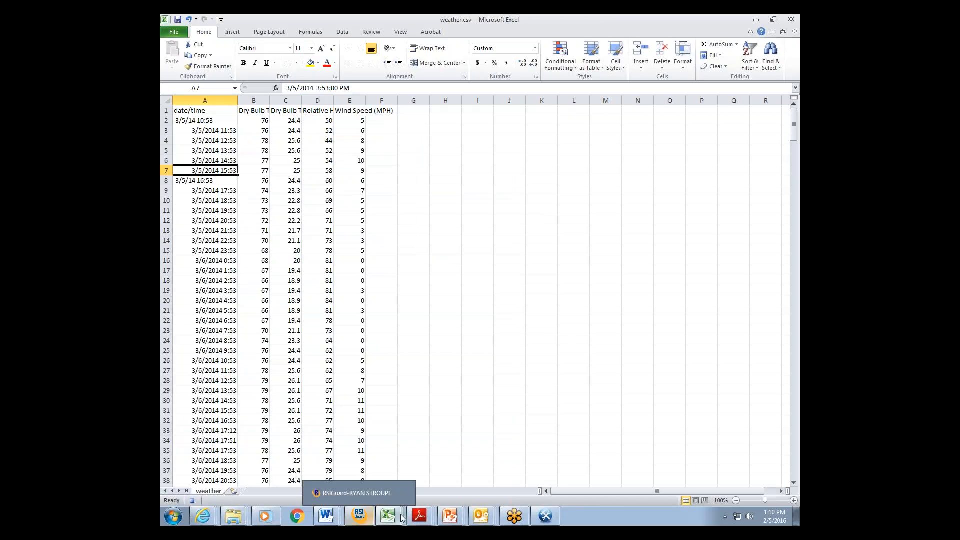
pyautogui.moveTo(388, 518)
pyautogui.click(360, 494)
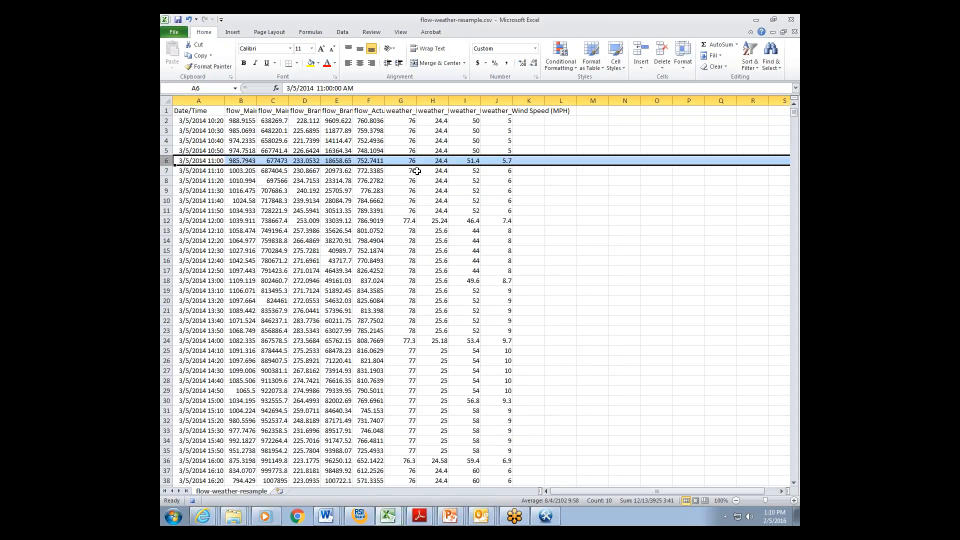
pyautogui.click(473, 159)
pyautogui.moveTo(474, 159); pyautogui.dragTo(504, 160)
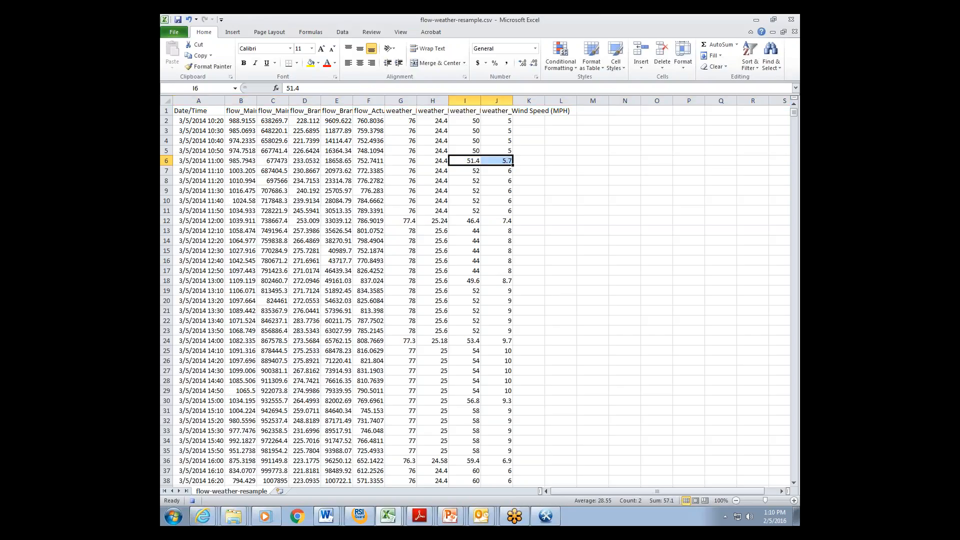
pyautogui.click(202, 159)
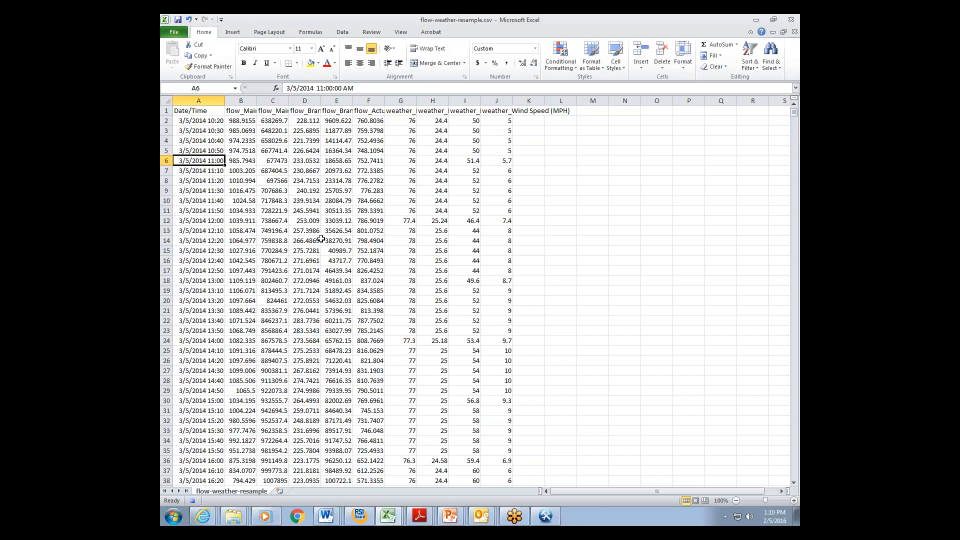
pyautogui.moveTo(471, 161); pyautogui.dragTo(509, 161)
pyautogui.moveTo(414, 171); pyautogui.dragTo(490, 204)
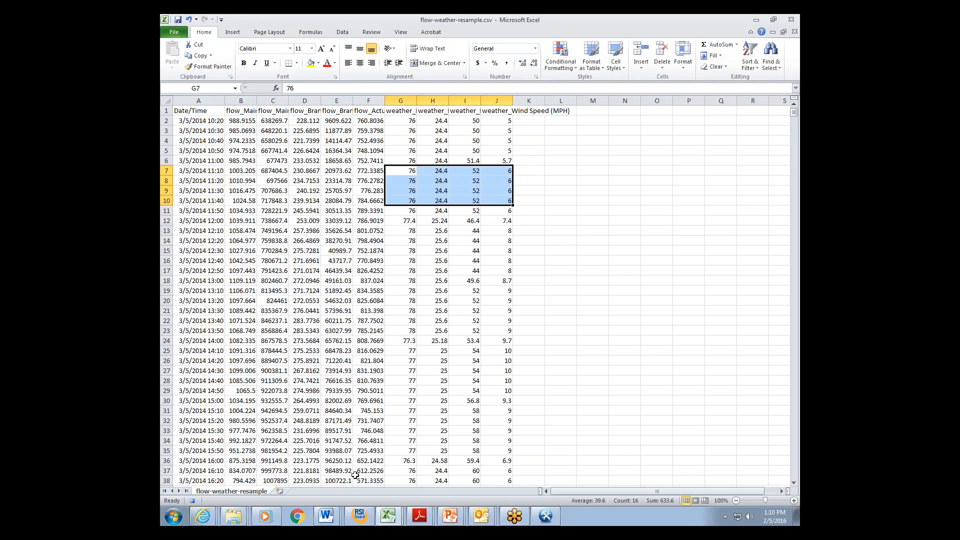
# Step: Switch to weather.csv and select the 11:53 weather readings in B3:E3 for comparison
pyautogui.moveTo(380, 519)
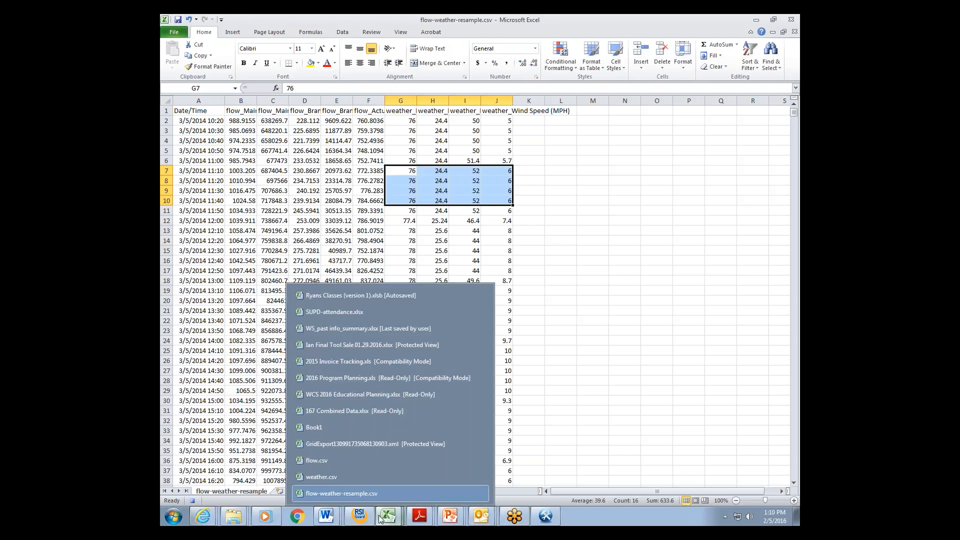
pyautogui.click(404, 184)
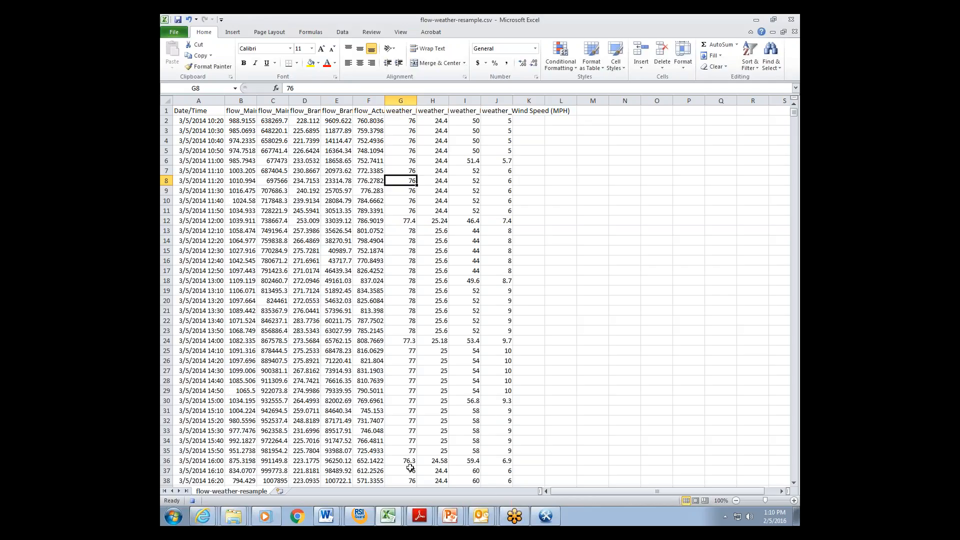
pyautogui.moveTo(394, 518)
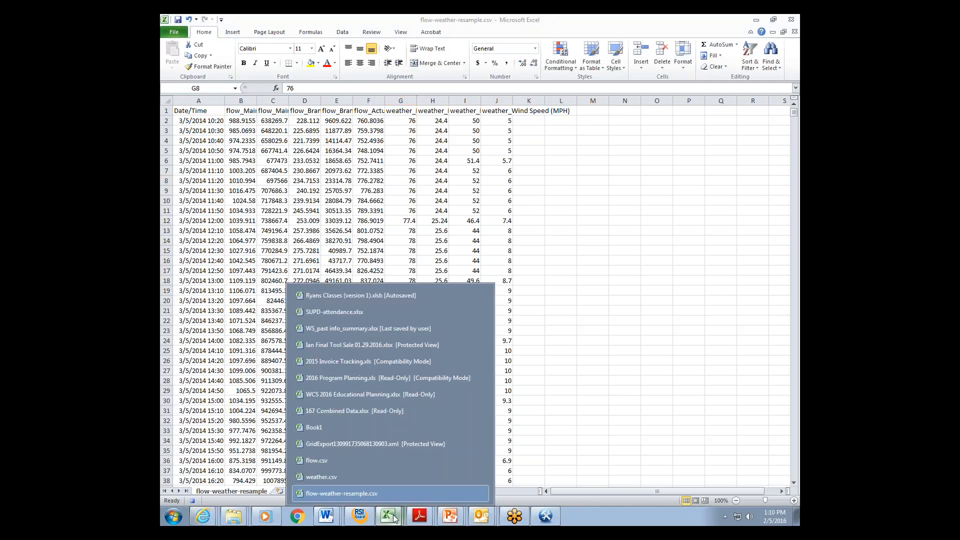
pyautogui.click(358, 478)
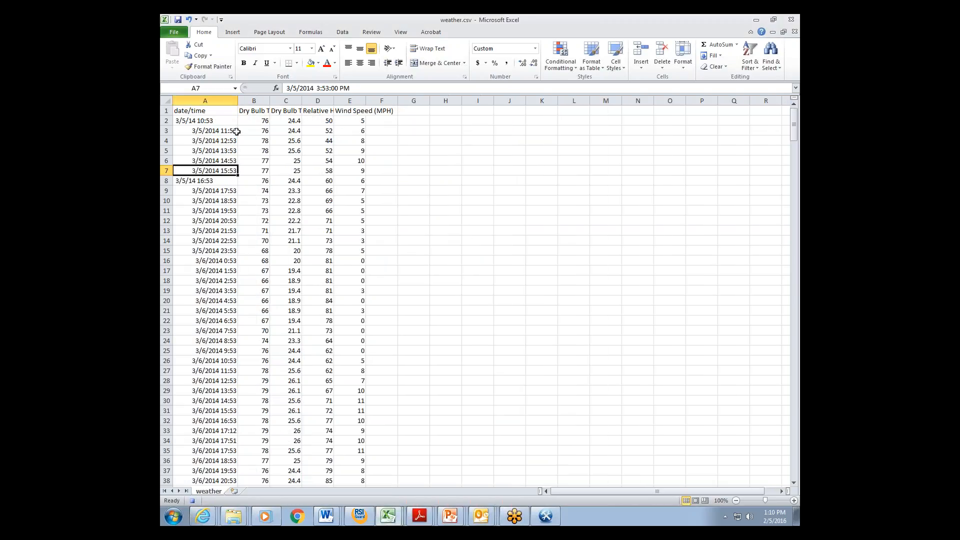
pyautogui.click(256, 130)
pyautogui.moveTo(257, 131); pyautogui.dragTo(353, 131)
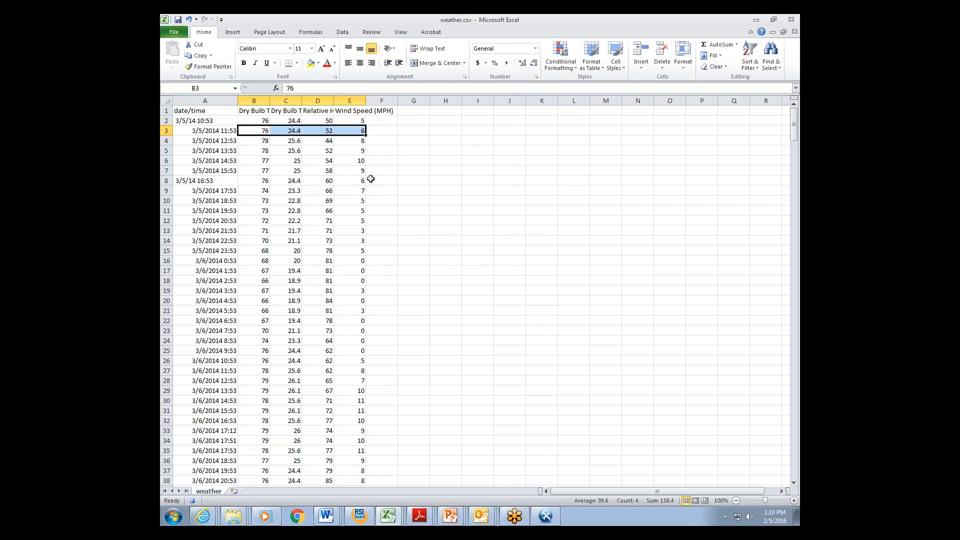
# Step: Go back to flow-weather-resample.csv and examine the weather values at 11:50, at 12:00 and from 12:10 to 12:50
pyautogui.click(395, 521)
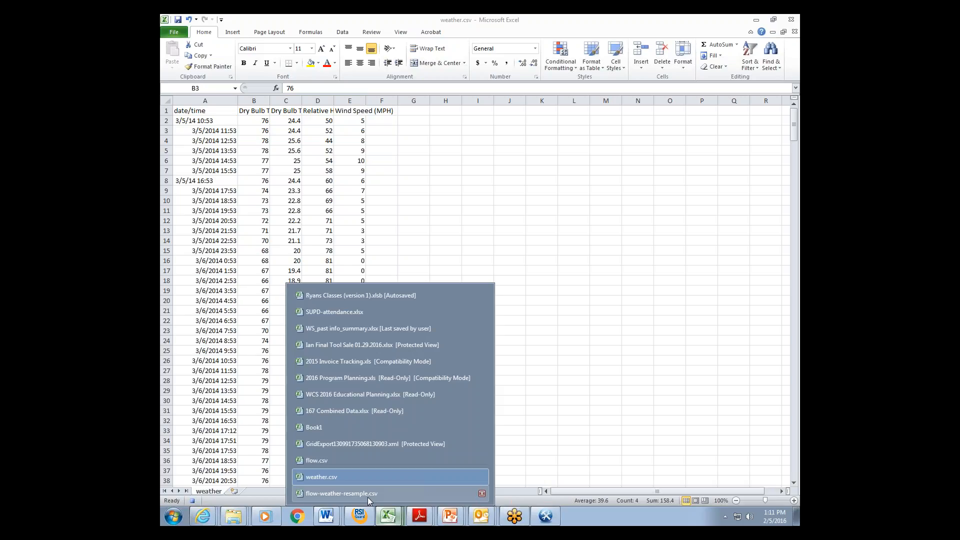
pyautogui.click(368, 494)
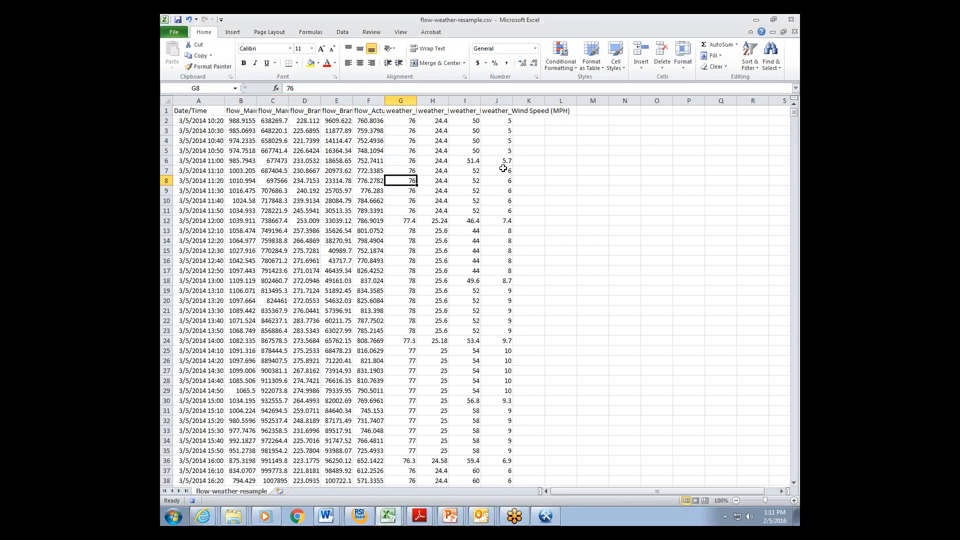
pyautogui.moveTo(503, 169); pyautogui.dragTo(406, 221)
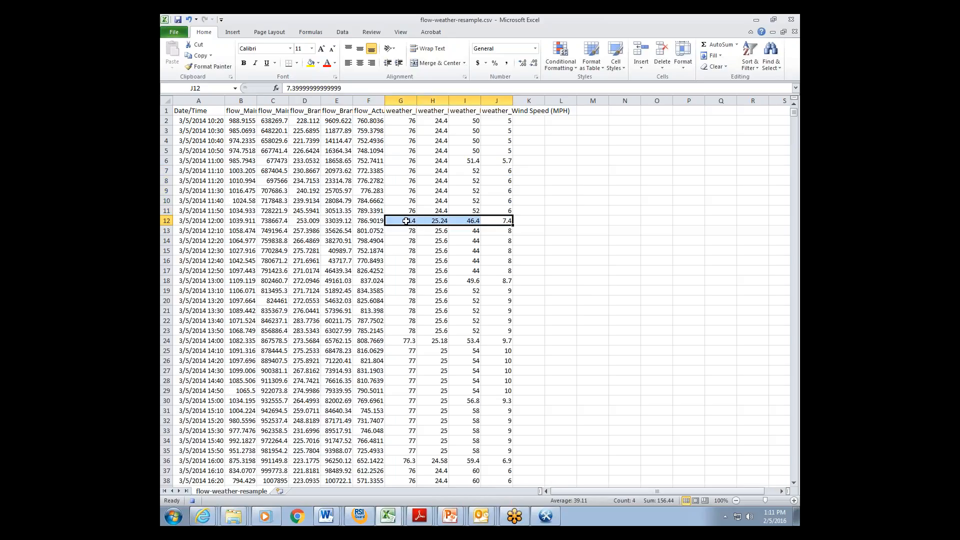
pyautogui.click(410, 209)
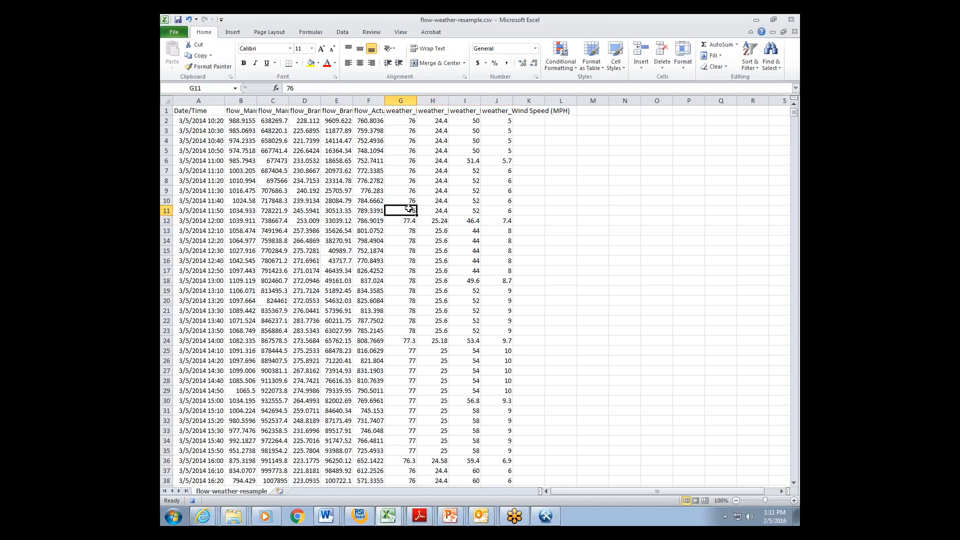
pyautogui.moveTo(409, 209); pyautogui.dragTo(498, 208)
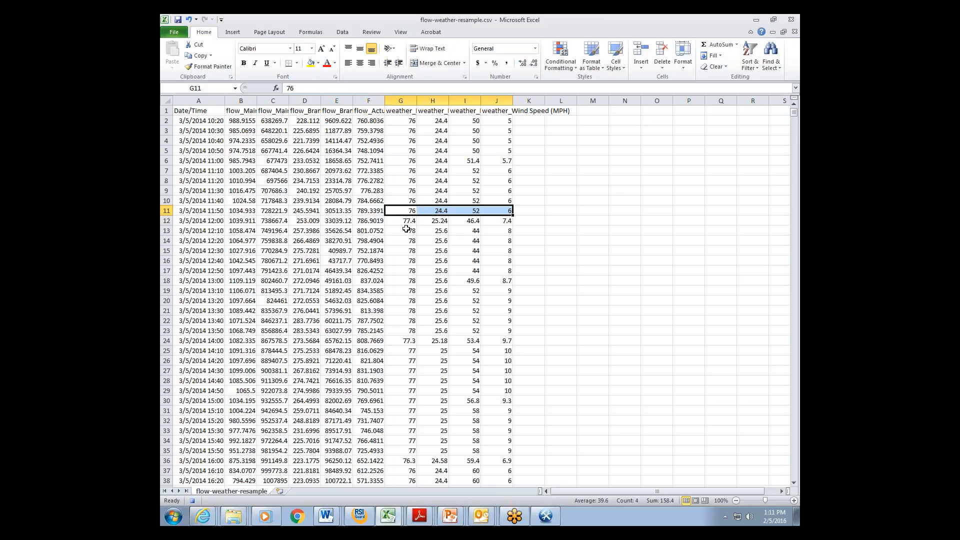
pyautogui.moveTo(406, 229); pyautogui.dragTo(492, 272)
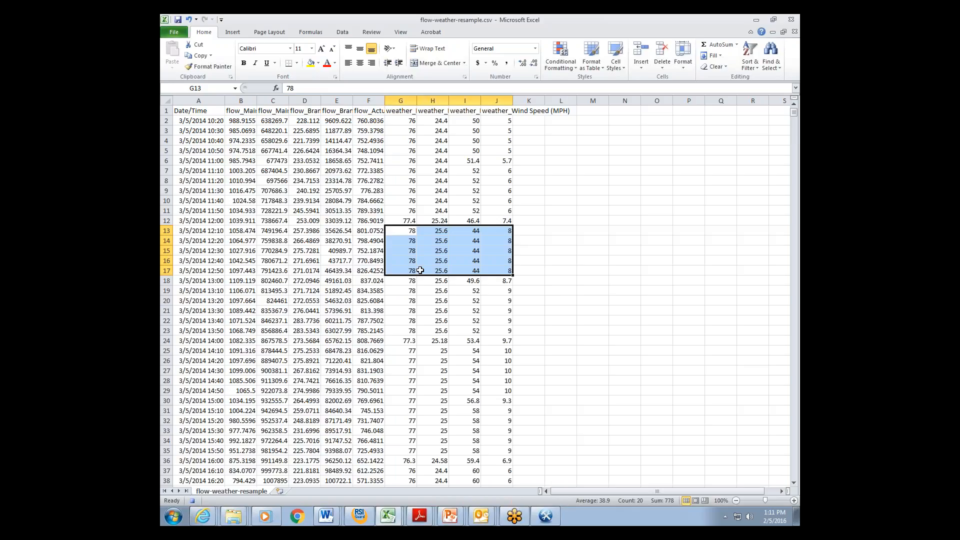
# Step: Examine the resampled weather values in the 12:30 row, including its dry bulb temperature and relative humidity
pyautogui.moveTo(411, 250); pyautogui.dragTo(496, 252)
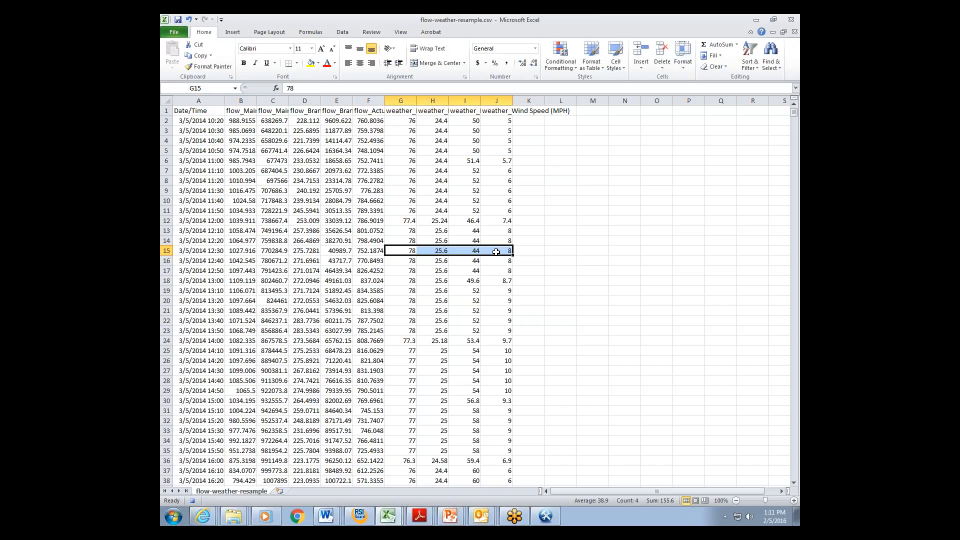
pyautogui.click(415, 269)
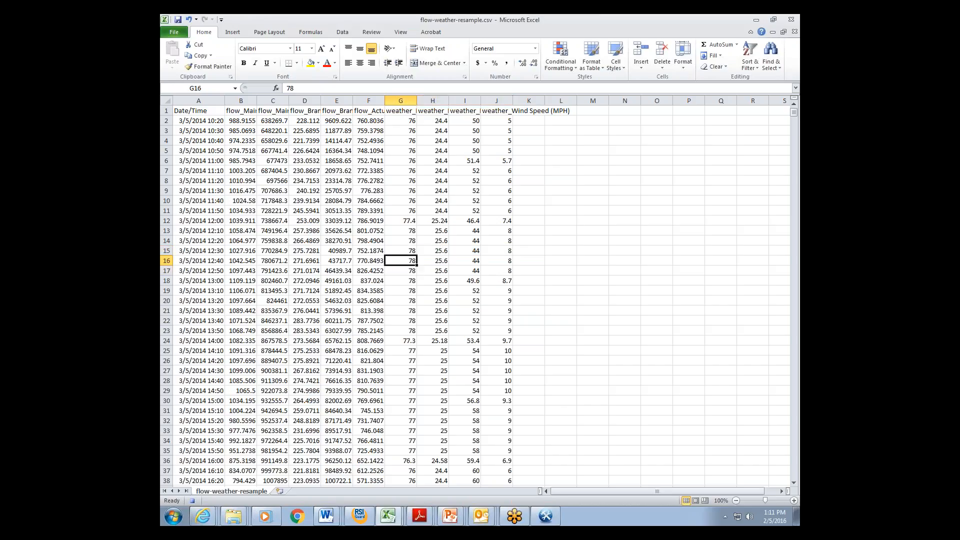
pyautogui.click(411, 250)
pyautogui.click(463, 252)
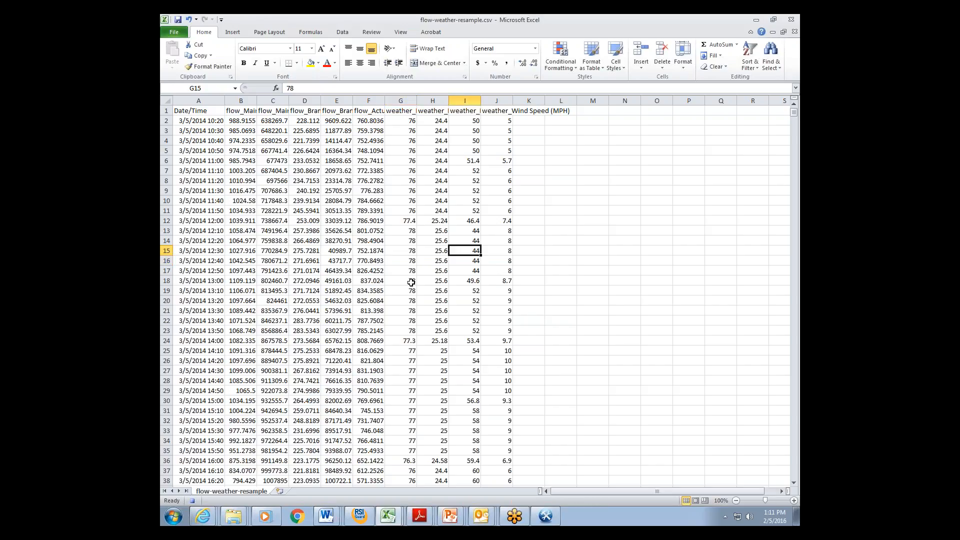
# Step: Compare the weather values at 13:00, 14:00 and 15:00 with the blocks of readings between those hours
pyautogui.moveTo(412, 281); pyautogui.dragTo(501, 281)
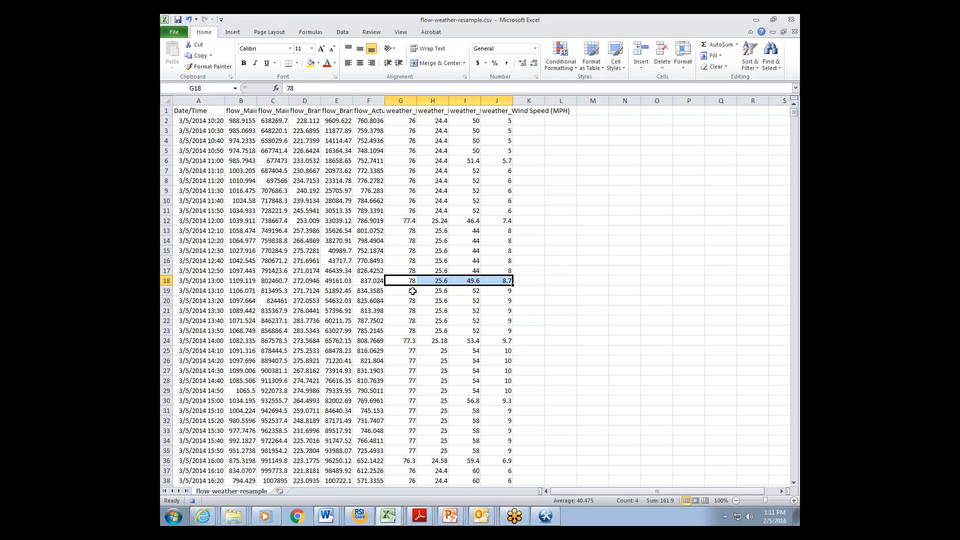
pyautogui.moveTo(413, 291); pyautogui.dragTo(501, 333)
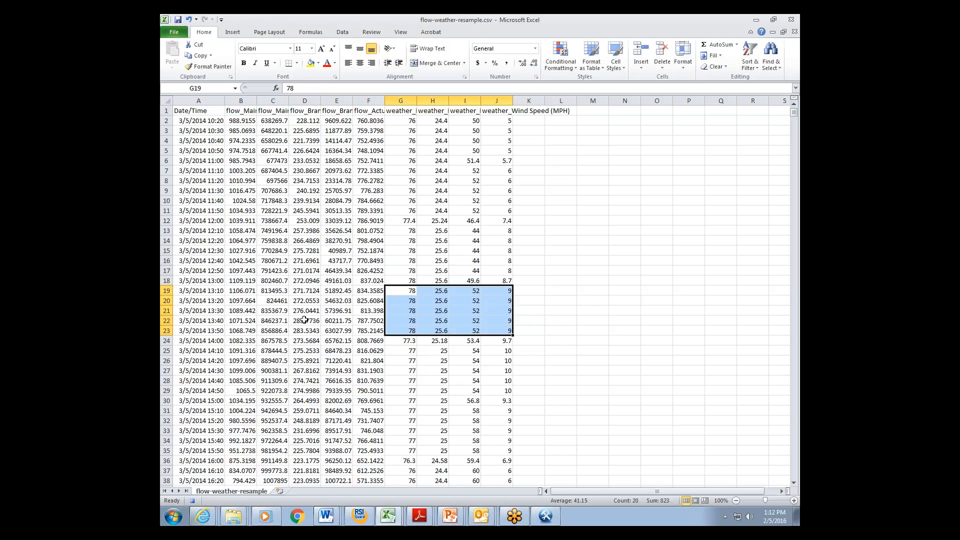
pyautogui.moveTo(410, 340); pyautogui.dragTo(488, 341)
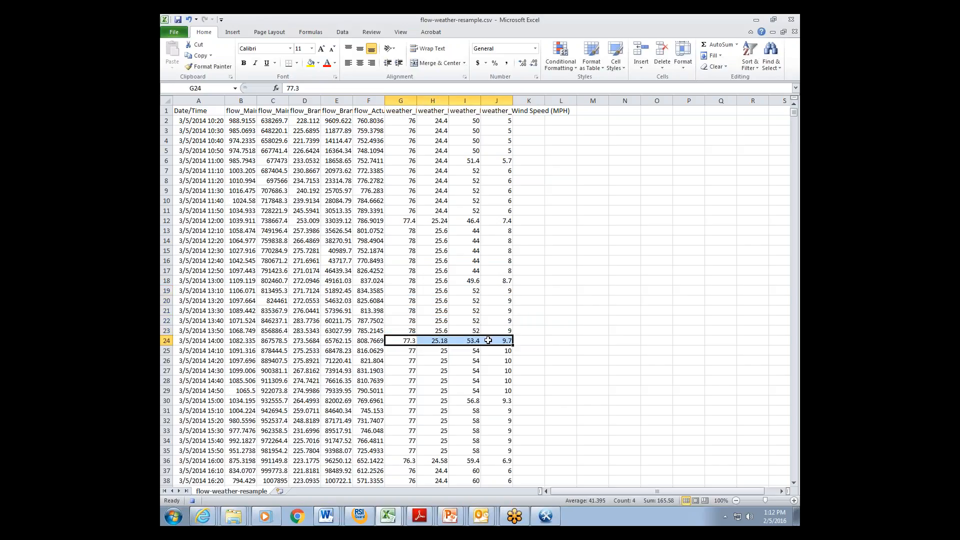
pyautogui.moveTo(420, 352); pyautogui.dragTo(493, 392)
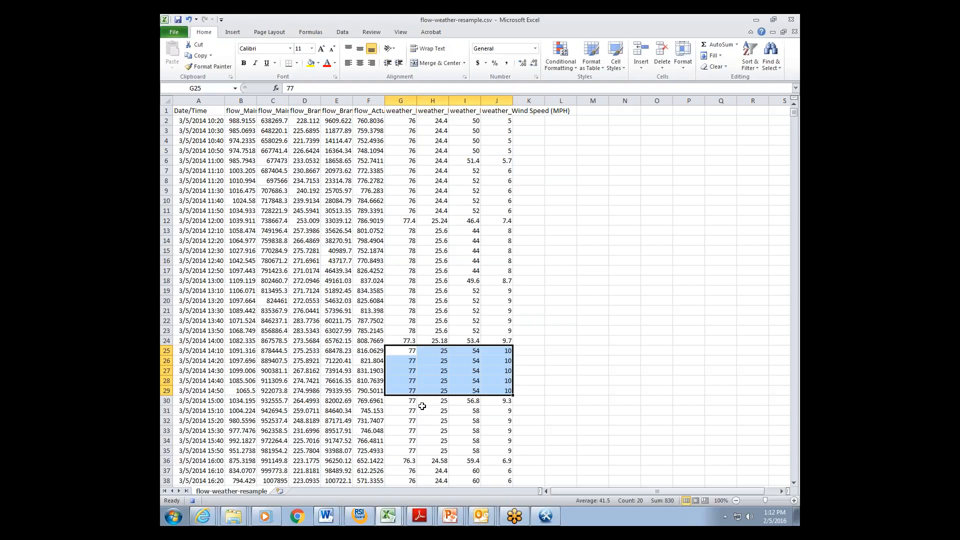
pyautogui.moveTo(408, 402); pyautogui.dragTo(492, 404)
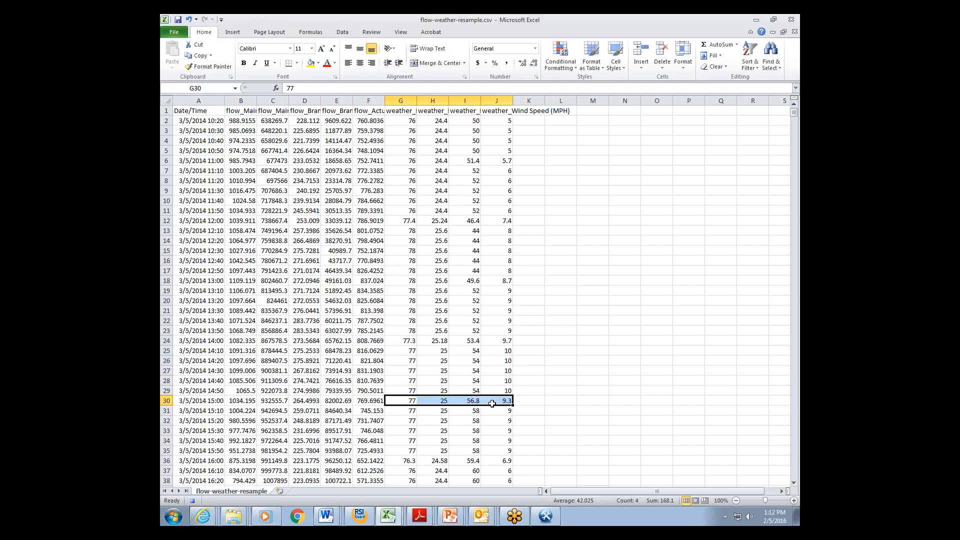
# Step: Examine the resampled flow values from 14:50 to 15:20 and the source Main GPM readings at 14:06 and 14:16 in flow.csv
pyautogui.moveTo(236, 391); pyautogui.dragTo(365, 422)
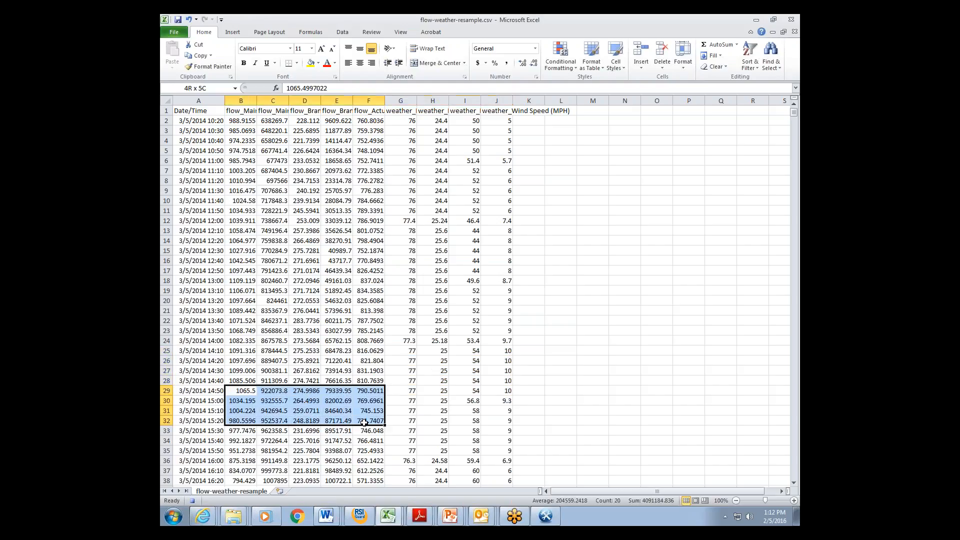
pyautogui.moveTo(243, 391); pyautogui.dragTo(375, 391)
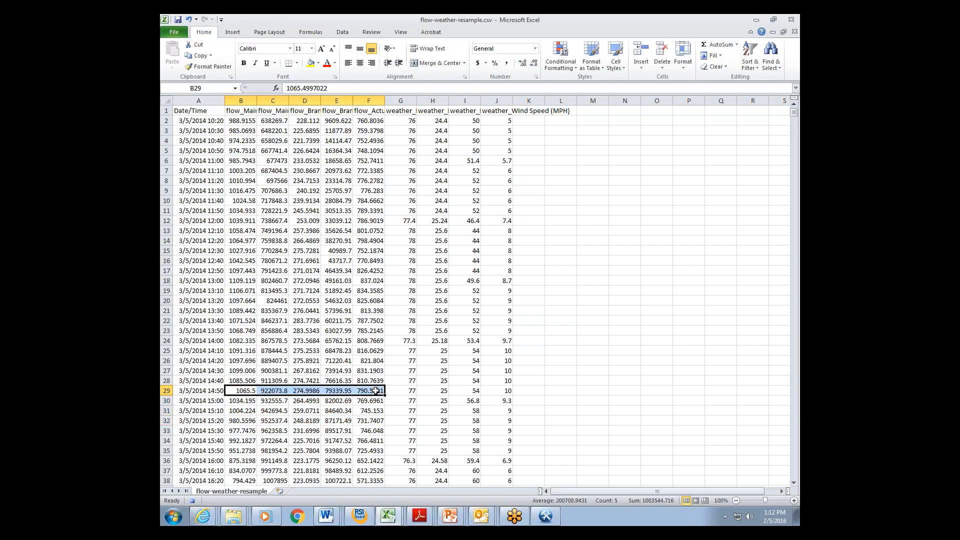
pyautogui.click(388, 516)
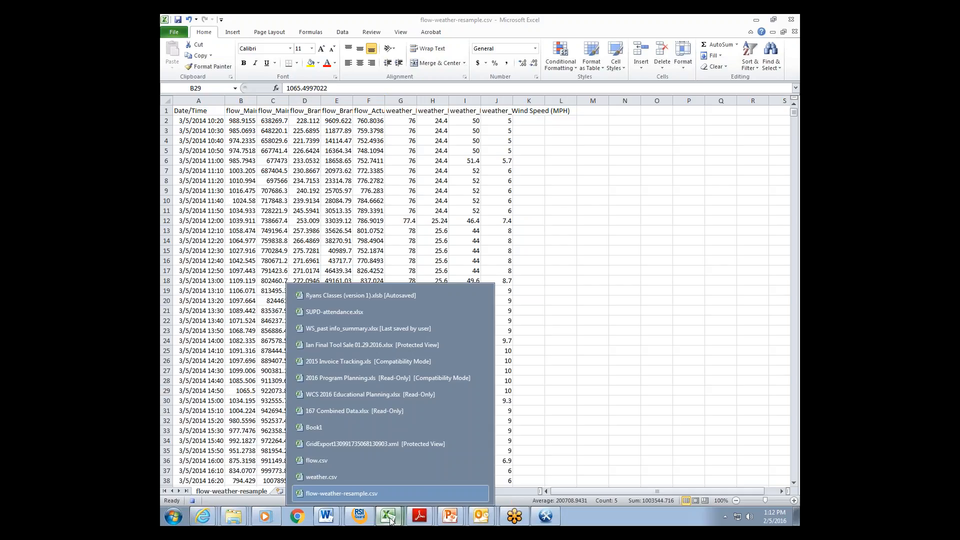
pyautogui.click(341, 461)
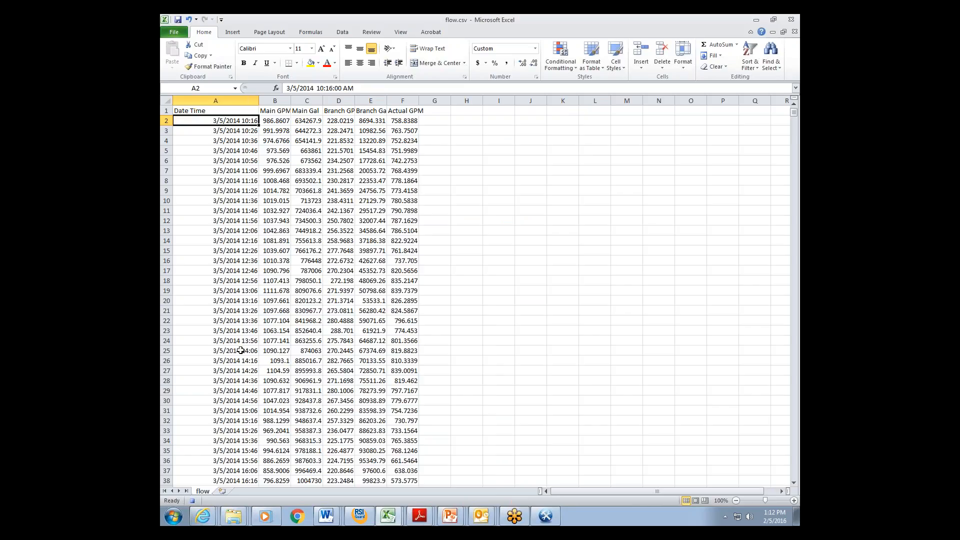
pyautogui.click(275, 352)
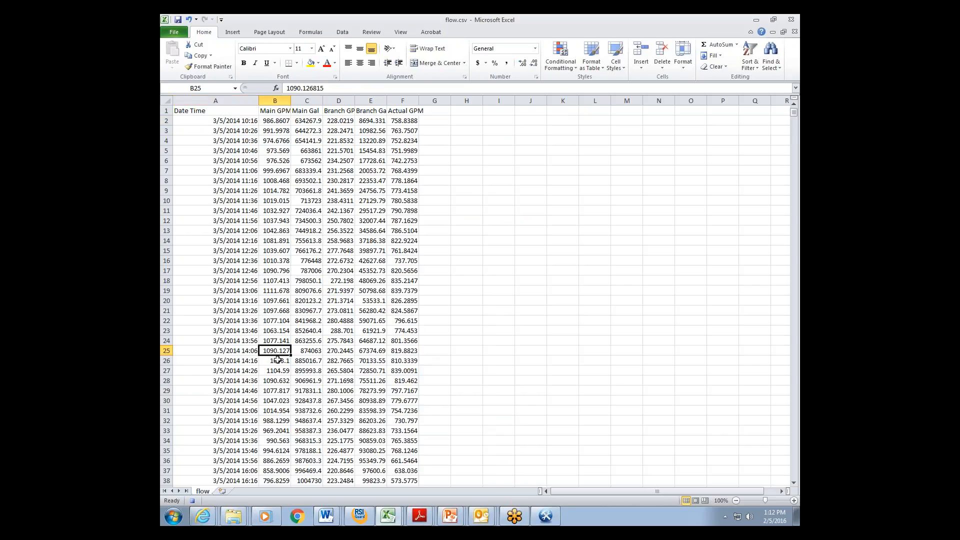
pyautogui.click(278, 360)
pyautogui.moveTo(275, 352); pyautogui.dragTo(280, 363)
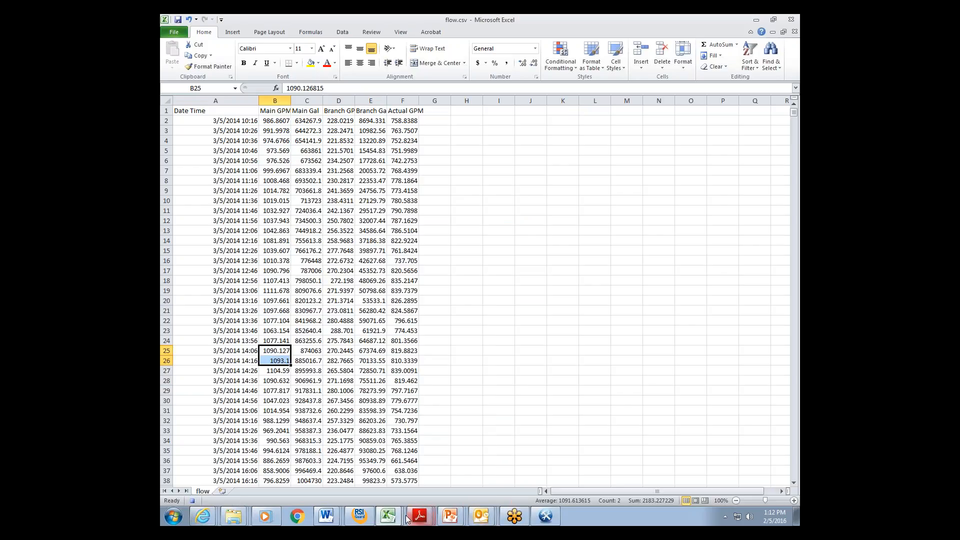
# Step: Return to flow-weather-resample.csv and examine the flow values in the 14:50 row and the full flow columns B to F
pyautogui.click(389, 517)
pyautogui.click(370, 478)
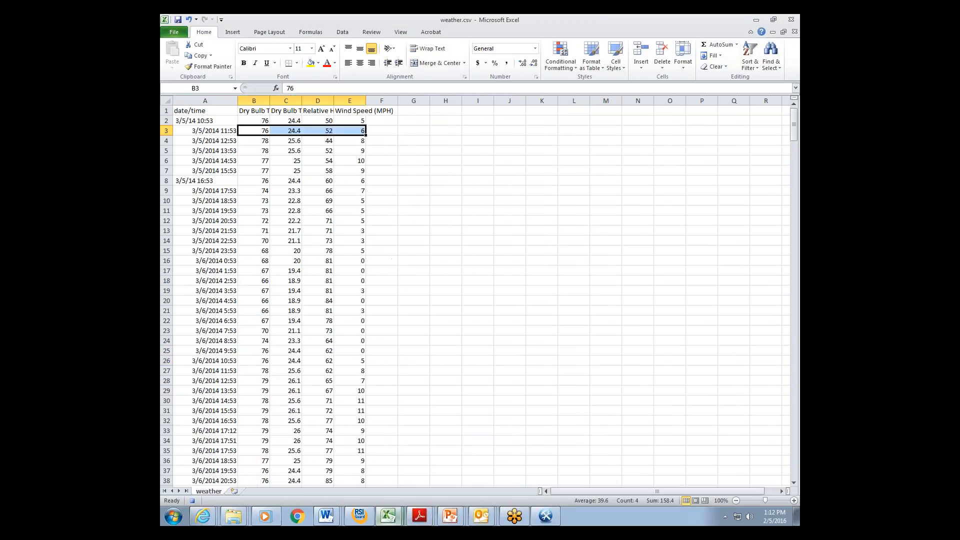
pyautogui.click(389, 516)
pyautogui.click(371, 476)
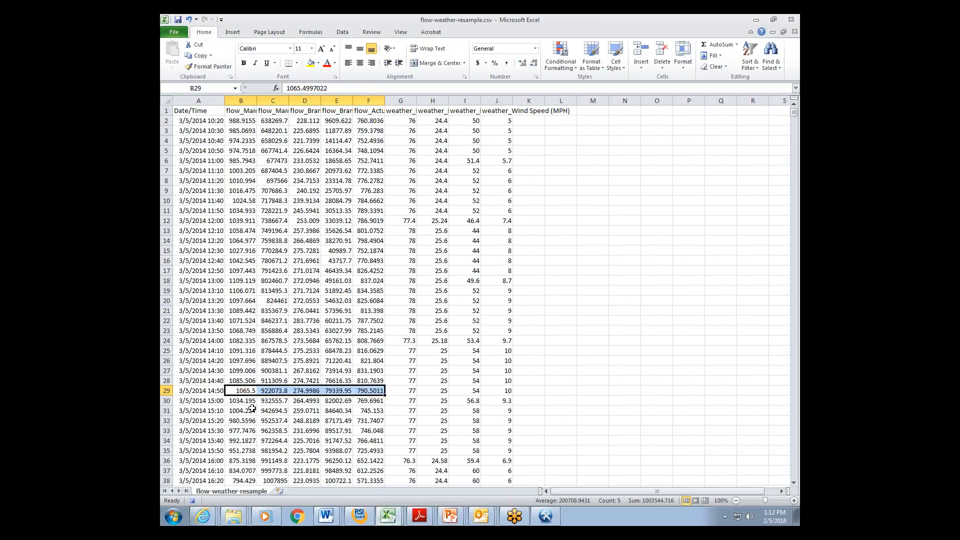
pyautogui.moveTo(242, 392); pyautogui.dragTo(336, 391)
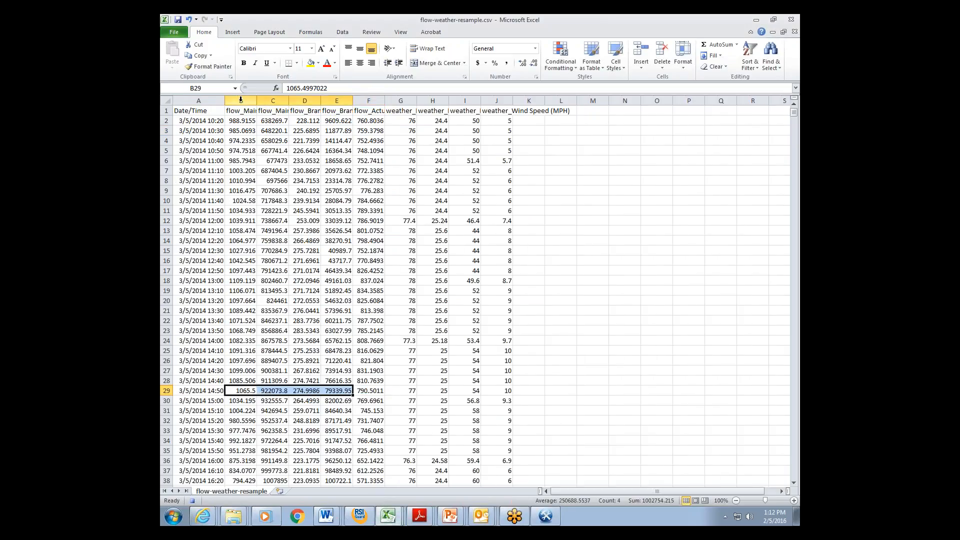
pyautogui.moveTo(240, 100); pyautogui.dragTo(371, 101)
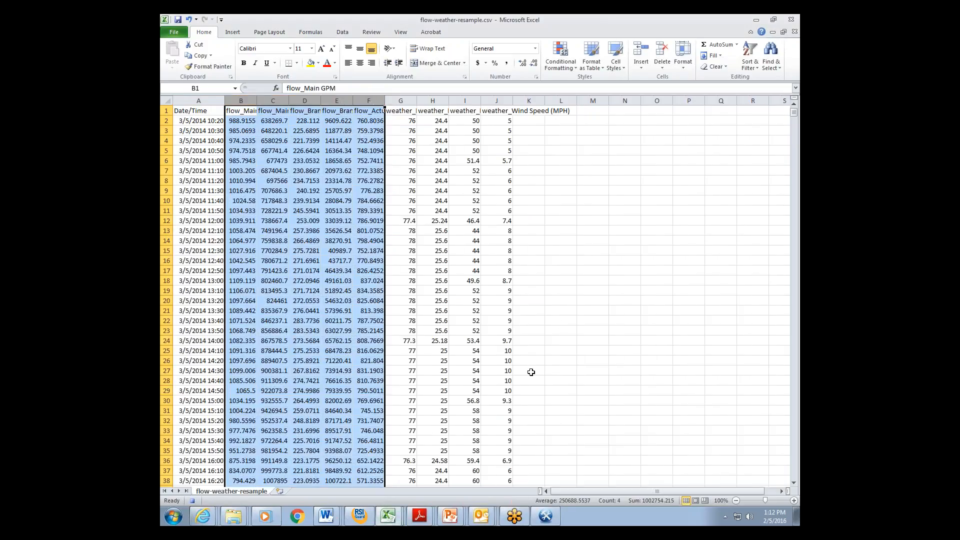
# Step: Examine the 10-minute timestamps from 13:00 to 14:20 and the weather values from 13:20 to 13:50
pyautogui.click(543, 444)
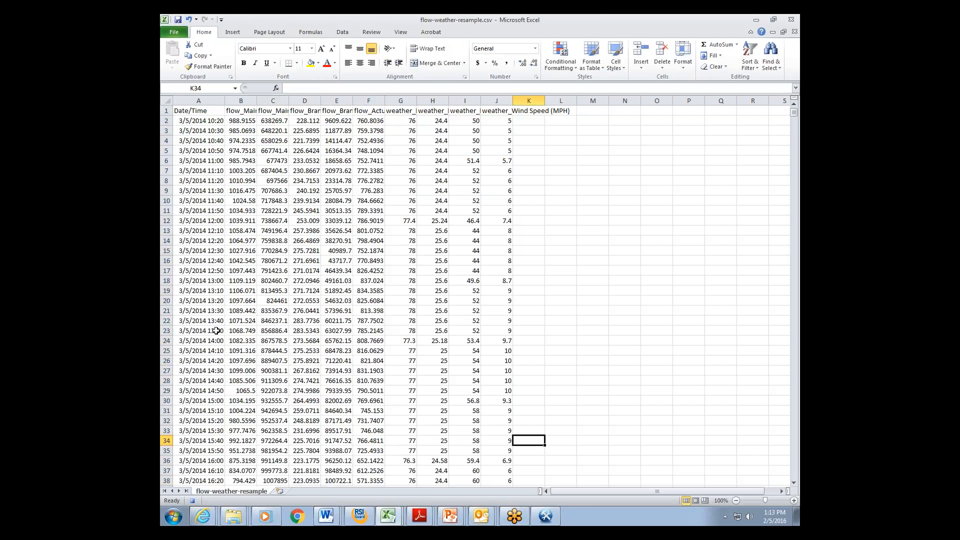
pyautogui.moveTo(214, 279); pyautogui.dragTo(223, 357)
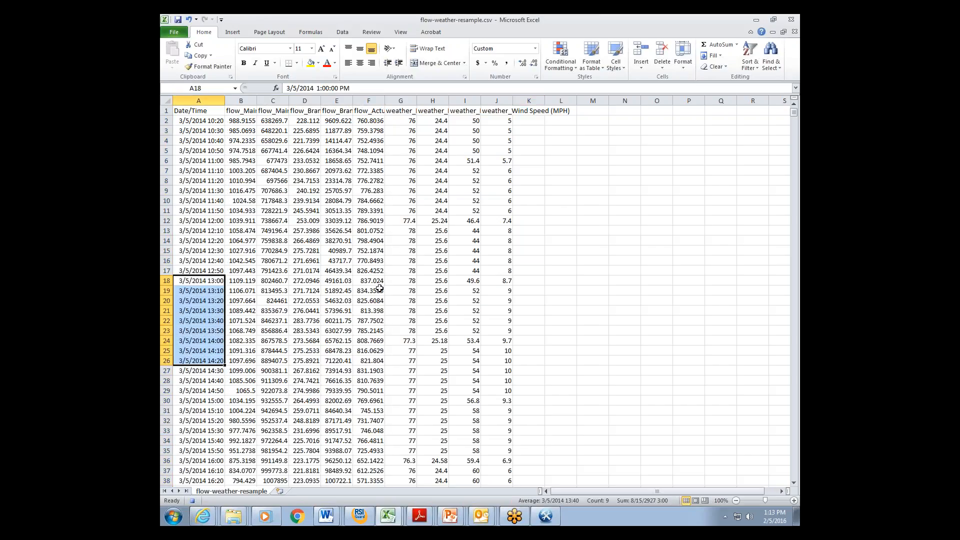
pyautogui.moveTo(305, 290); pyautogui.dragTo(511, 328)
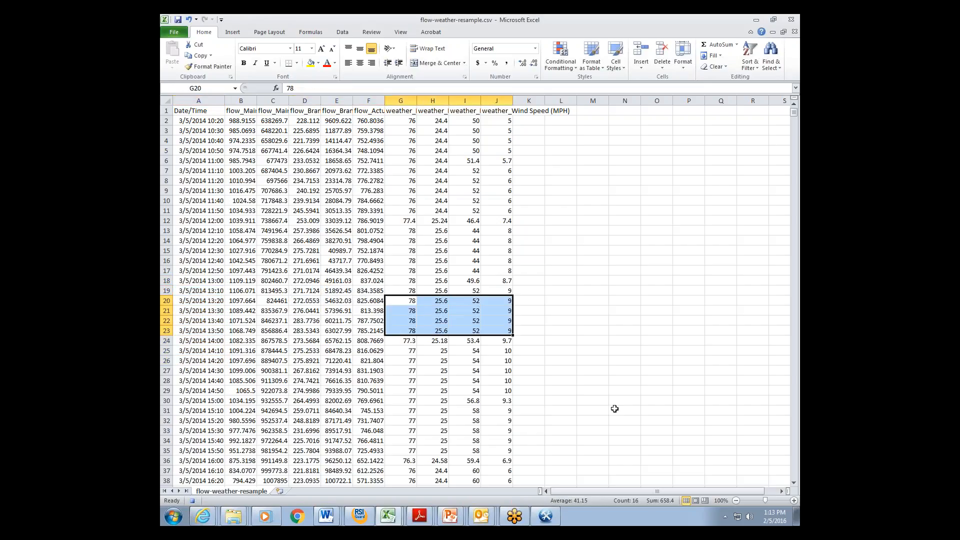